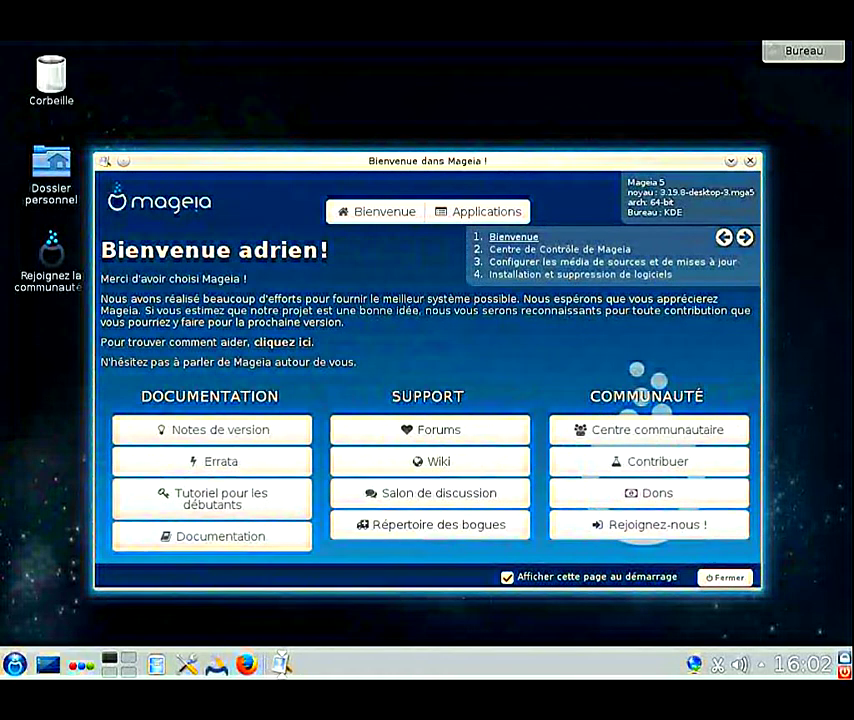
Step: Close the 'Bienvenue dans Mageia' welcome window with Alt+F4
key(alt+F4)
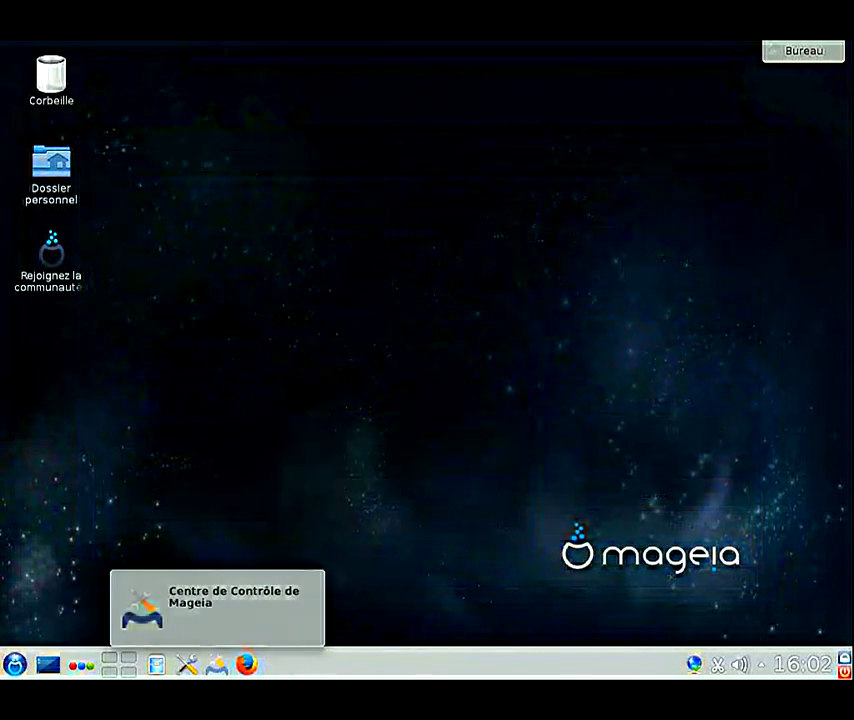
Step: Launch the Control Center's media manager, authenticating with the root password
click(216, 664)
text(aaaaaaaa)
key(Return)
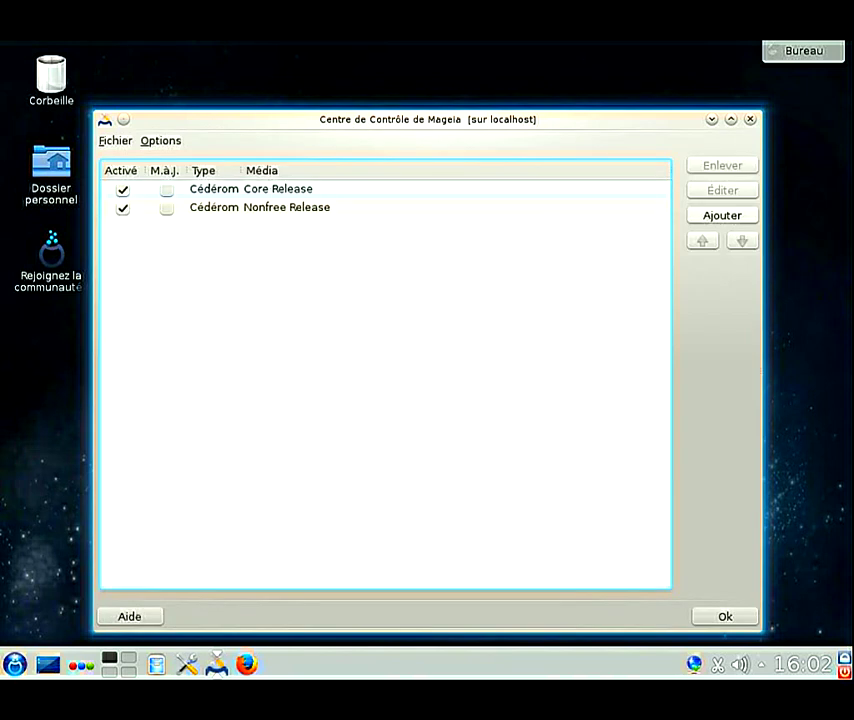
Step: Remove the Core Release and Nonfree Release CD-ROM media and add online mirror media instead
click(250, 188)
shift+click(285, 207)
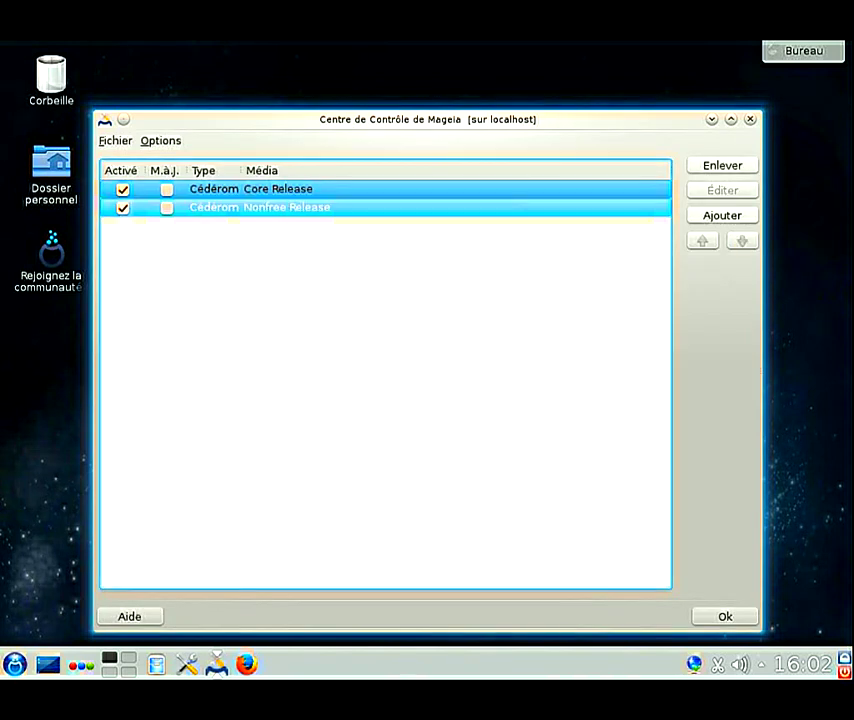
key(Tab)
key(Return)
key(Return)
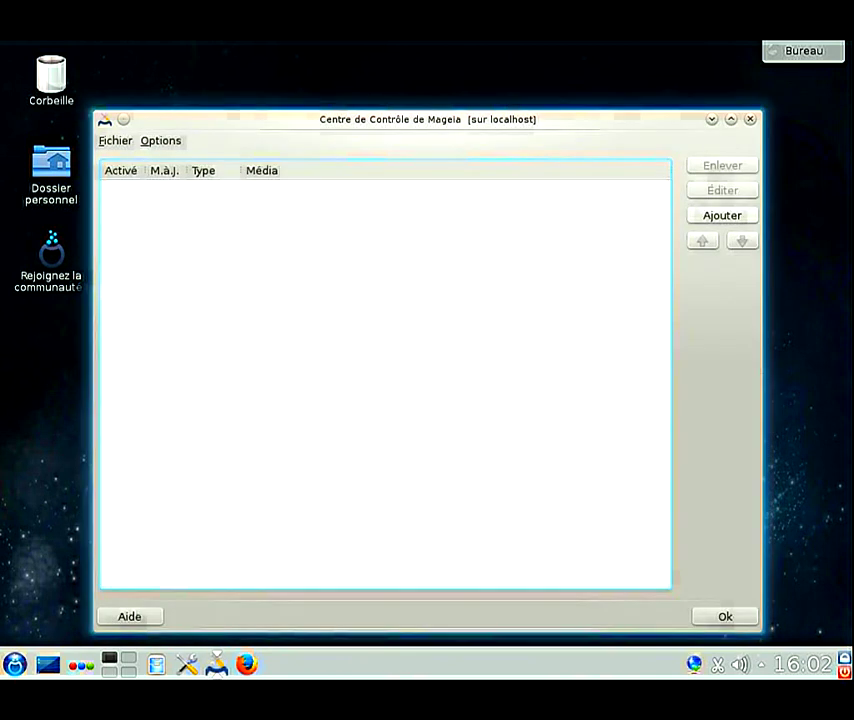
key(Return)
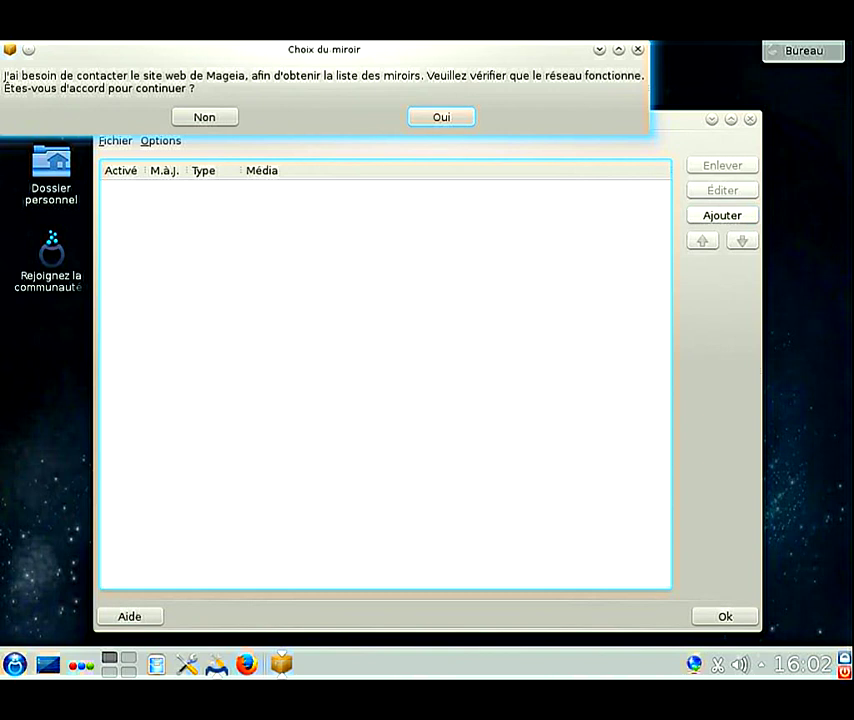
key(Return)
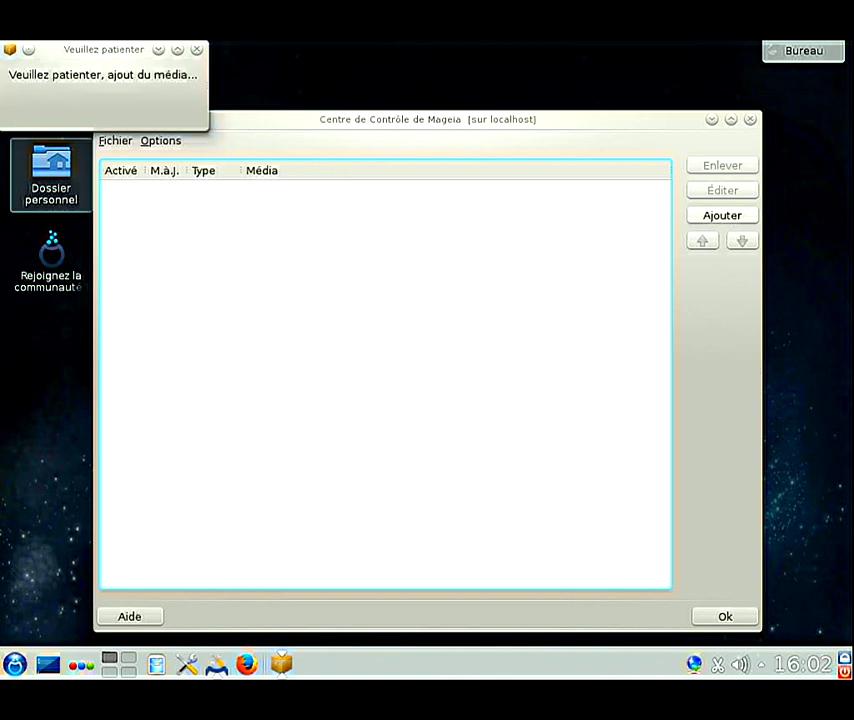
click(51, 178)
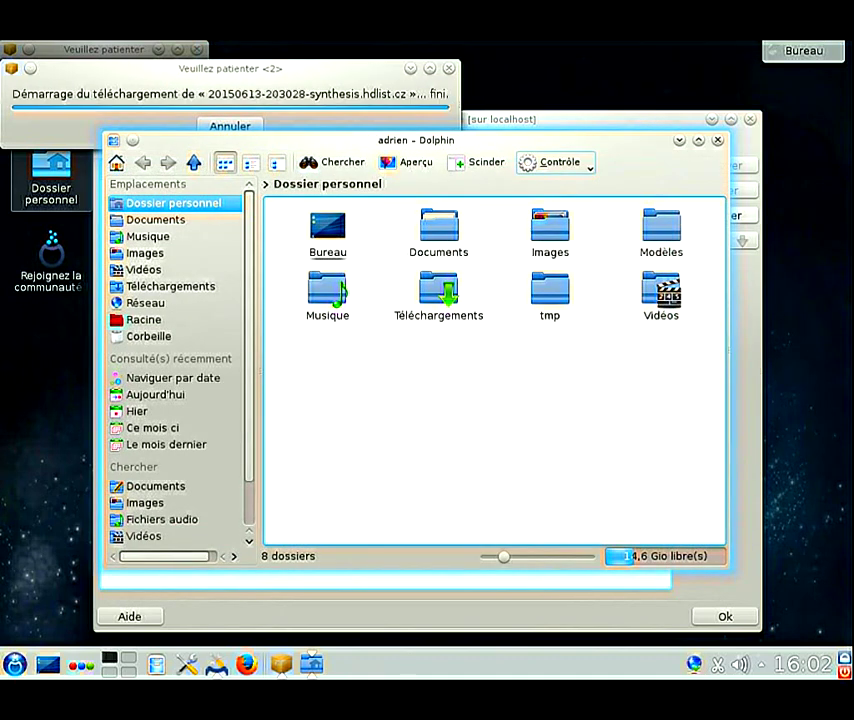
Step: Show Dolphin's menu bar, view and close the About KDE dialog, then quit Dolphin
click(555, 162)
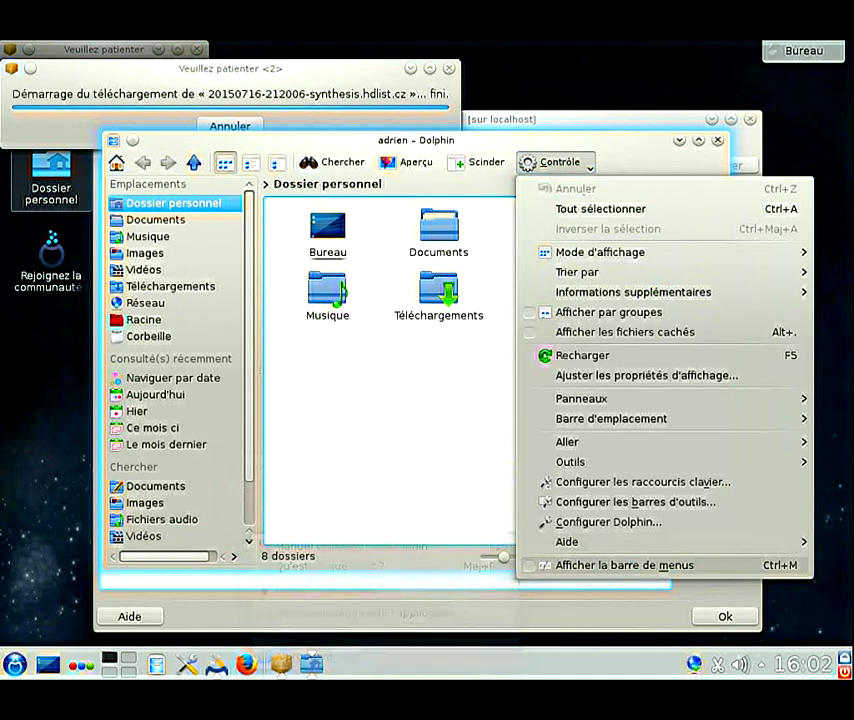
key(ctrl+m)
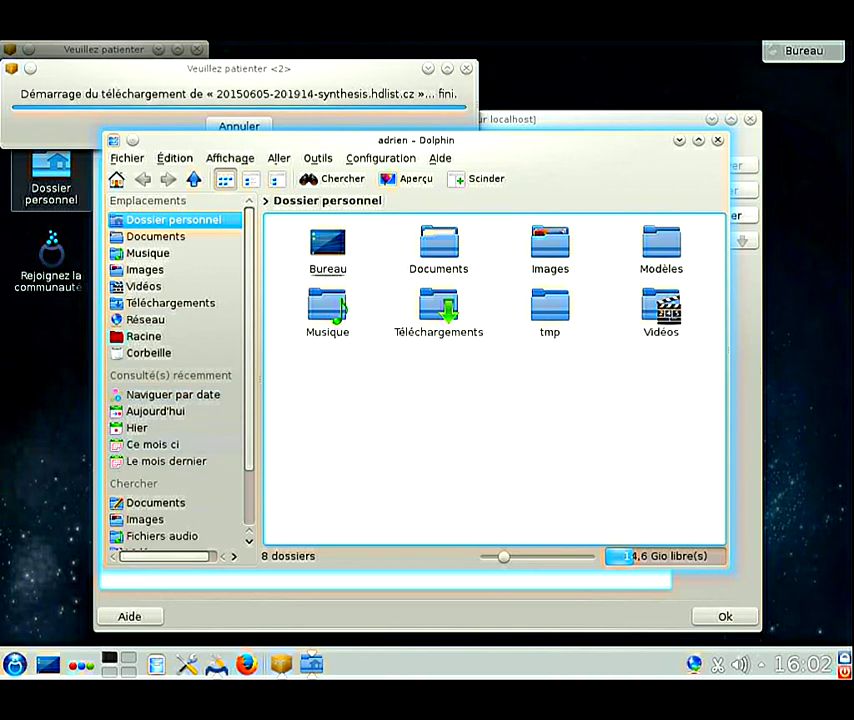
click(440, 158)
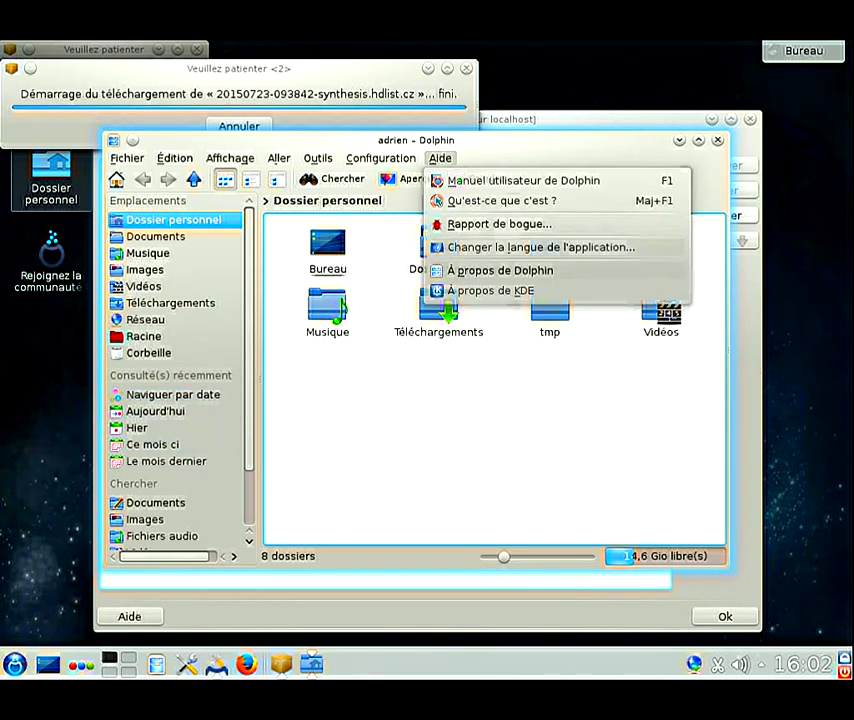
click(490, 290)
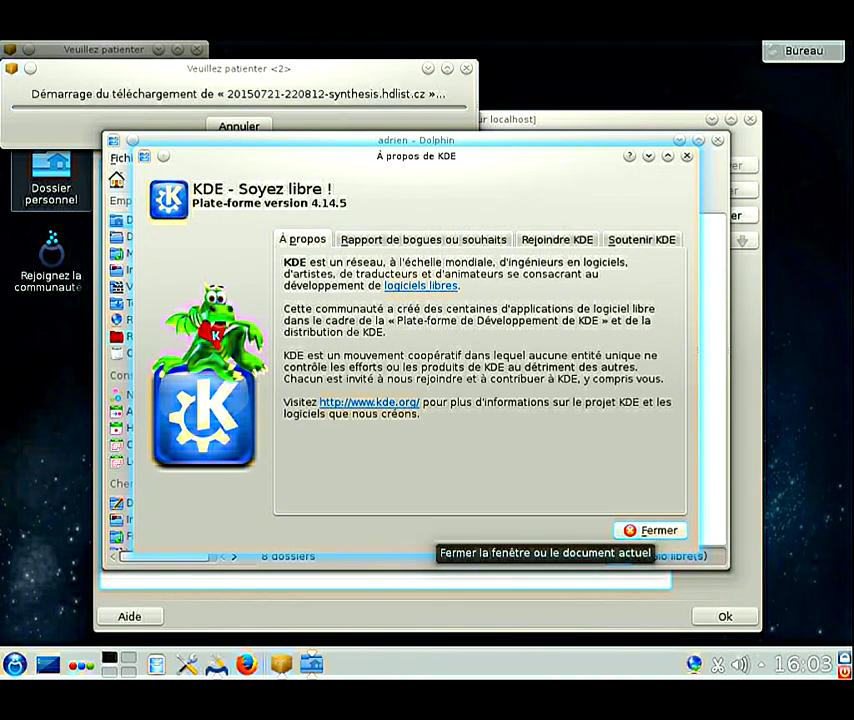
click(655, 530)
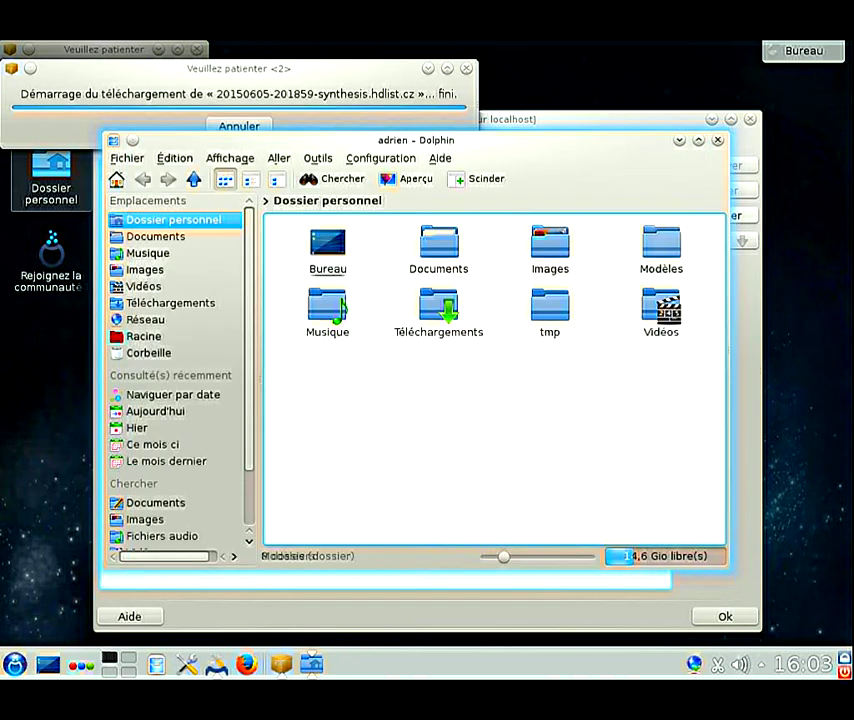
key(ctrl+q)
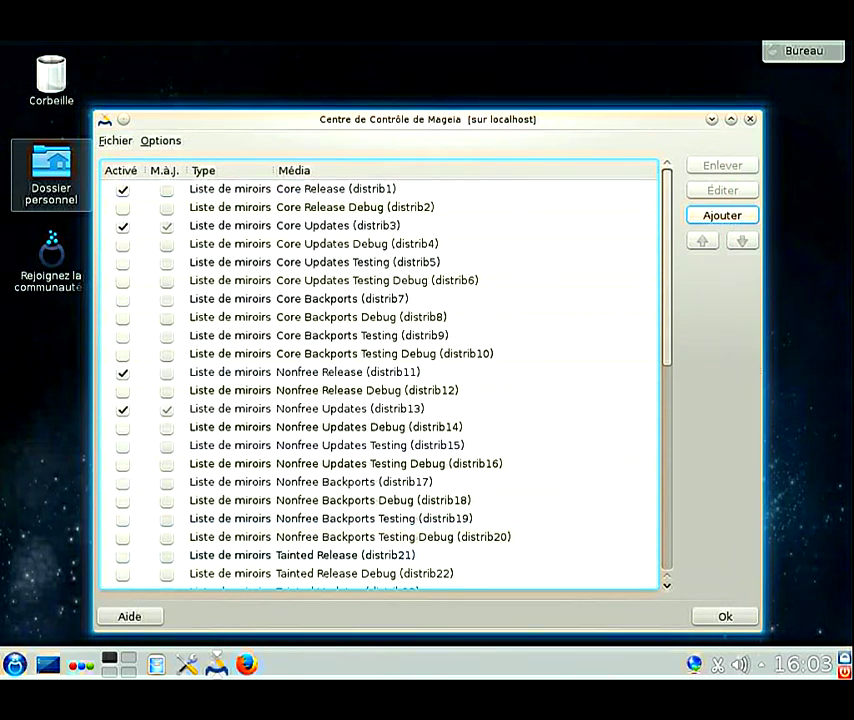
Step: Enable Tainted Release, Tainted Updates, Tainted 32bit Release and Tainted 32bit Updates media, then apply with Ok
click(122, 555)
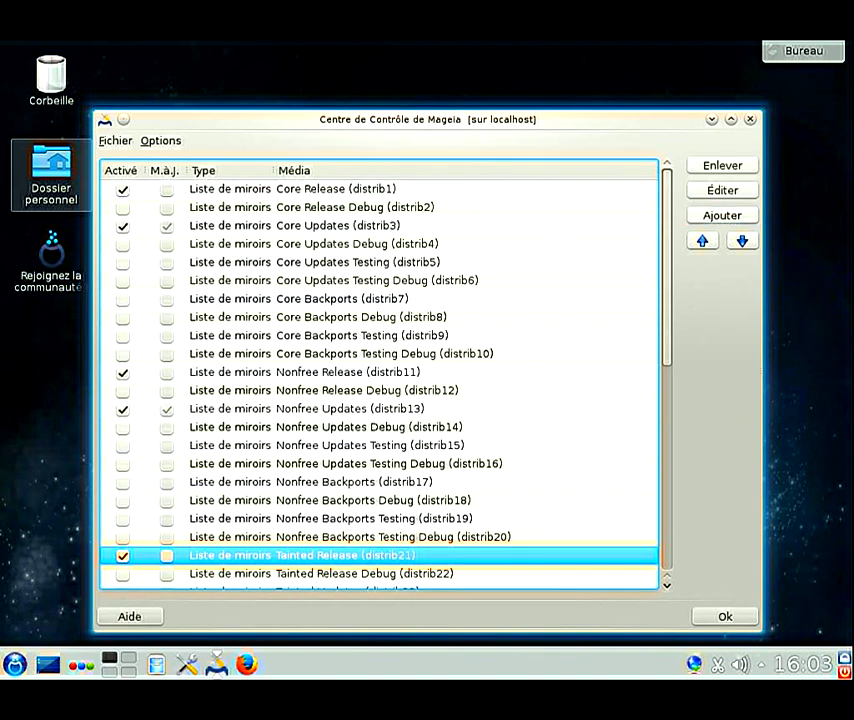
scroll(380, 380, down, 1)
click(122, 540)
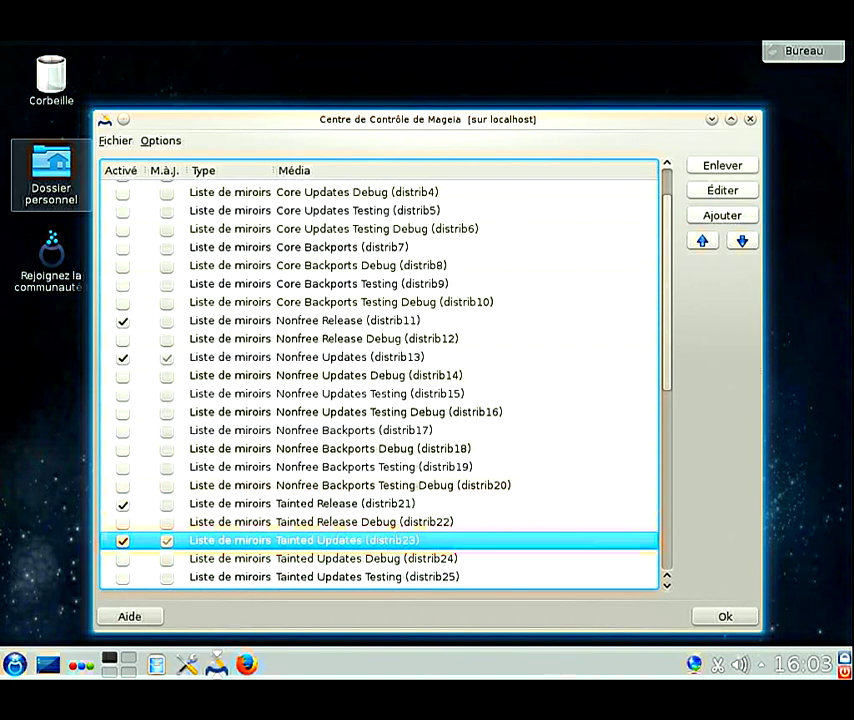
scroll(380, 380, down, 7)
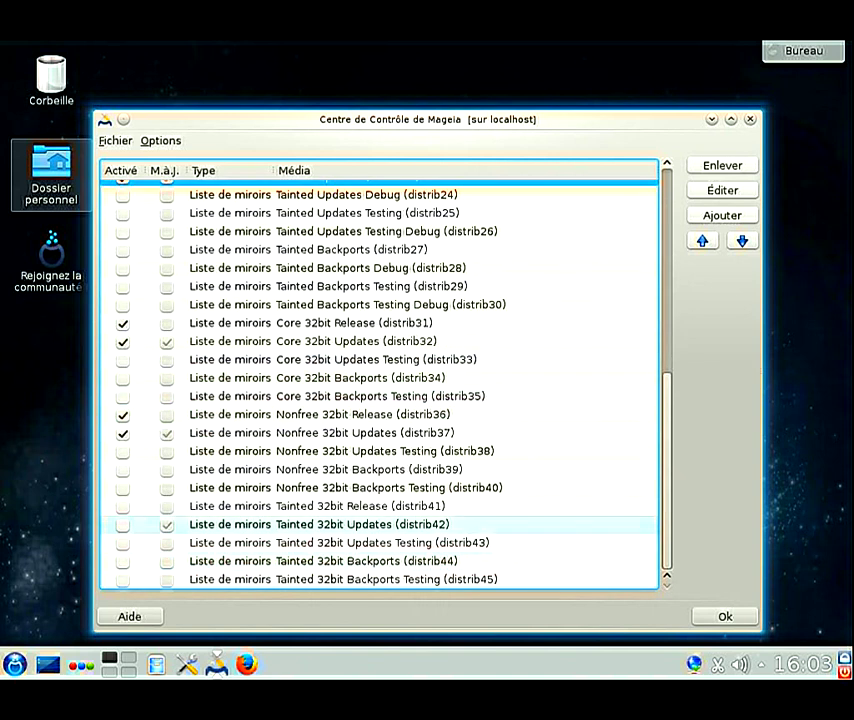
click(122, 505)
click(122, 524)
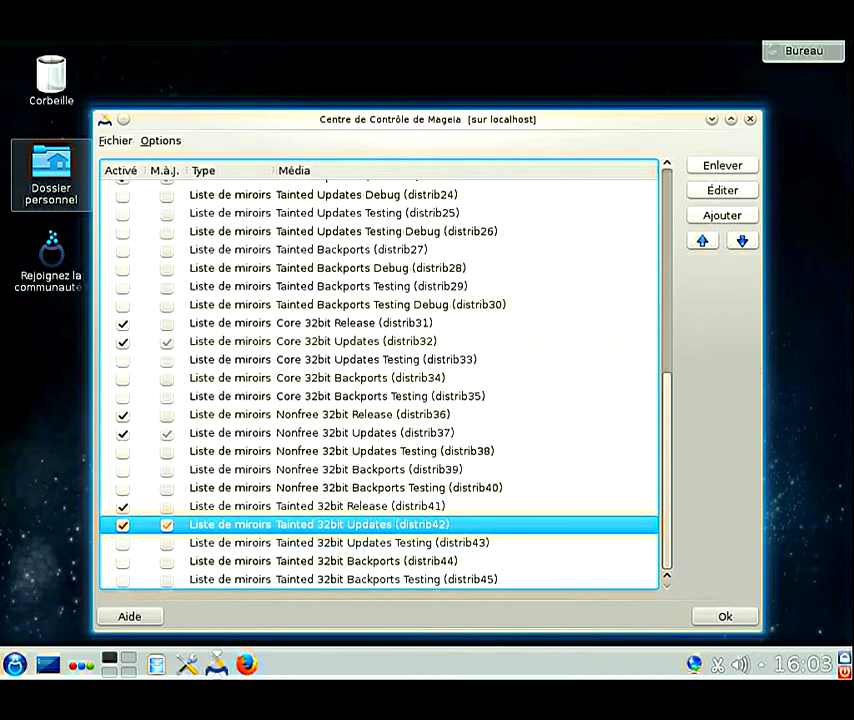
scroll(380, 380, up, 8)
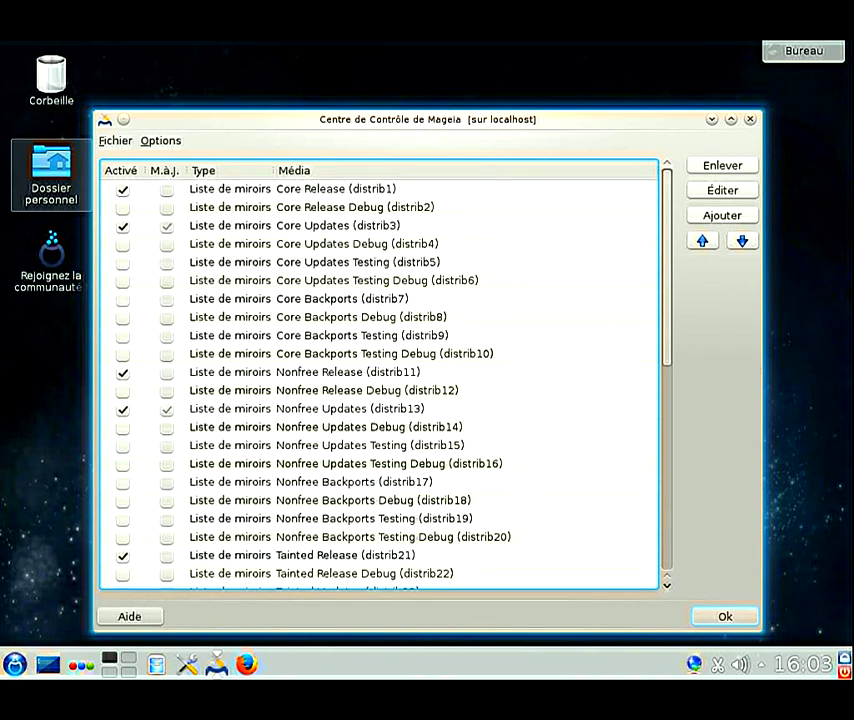
click(725, 616)
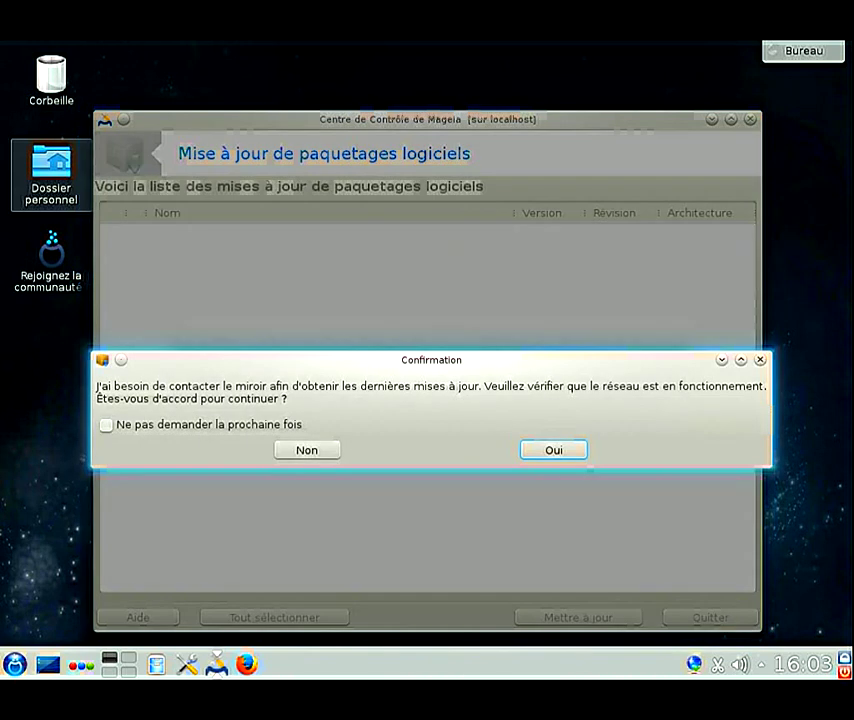
Step: Confirm the mirror update check and close the empty update list
key(Return)
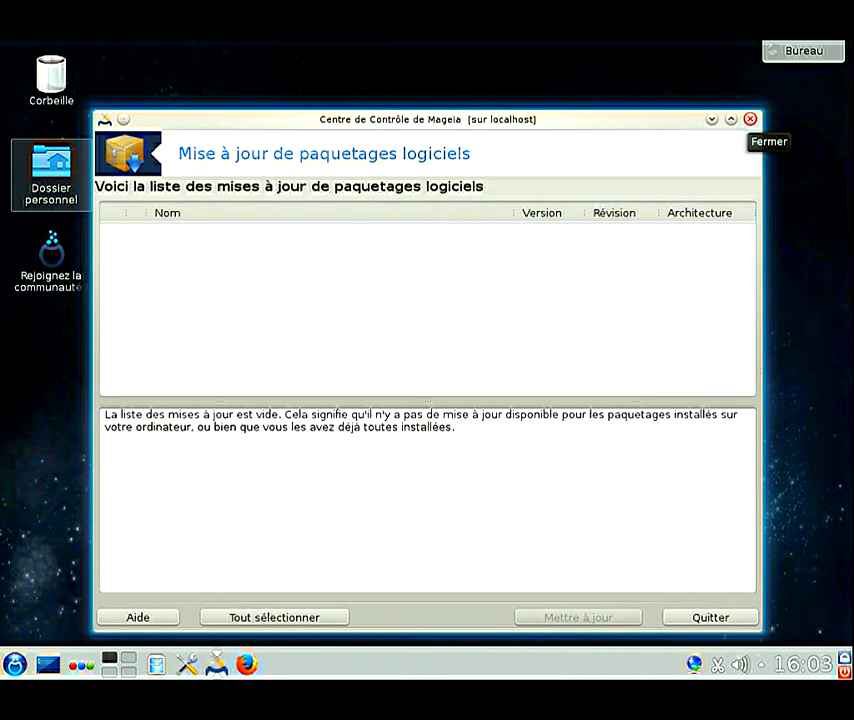
click(750, 119)
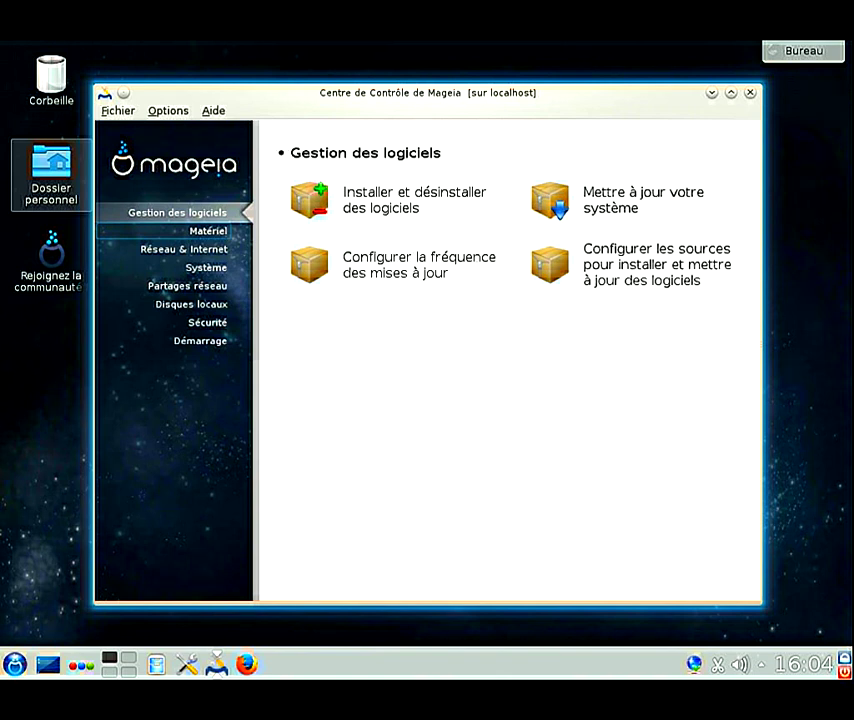
Step: Open the Control Center maximized and browse its sections through to the Démarrage boot tools
click(186, 664)
click(208, 231)
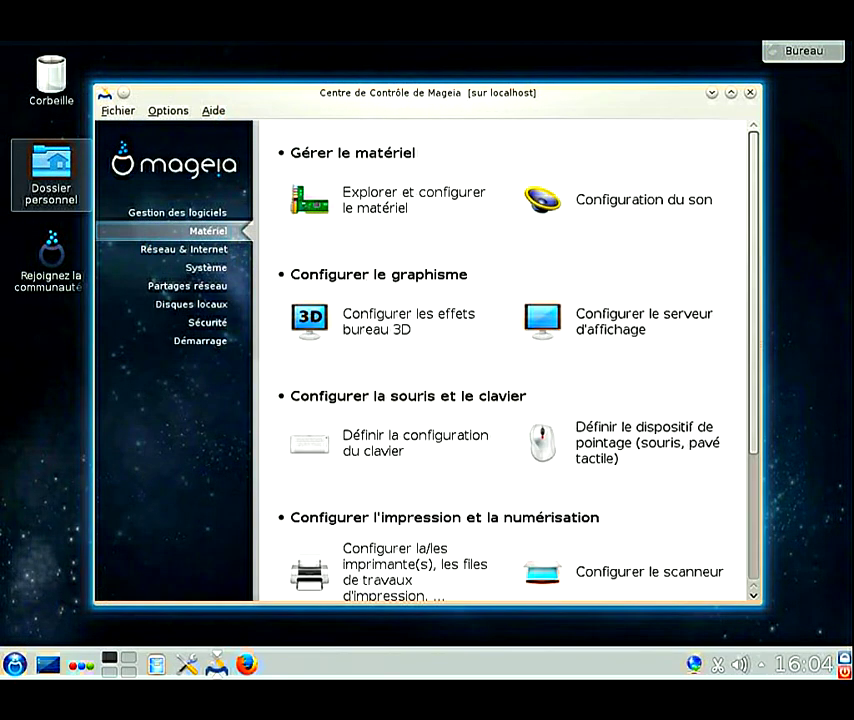
key(super+Up)
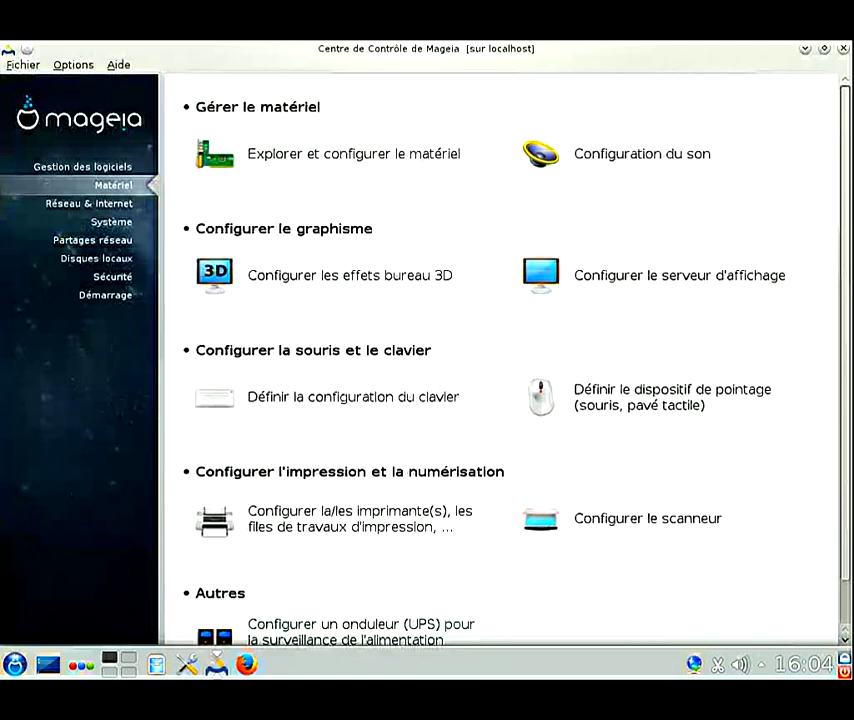
click(89, 203)
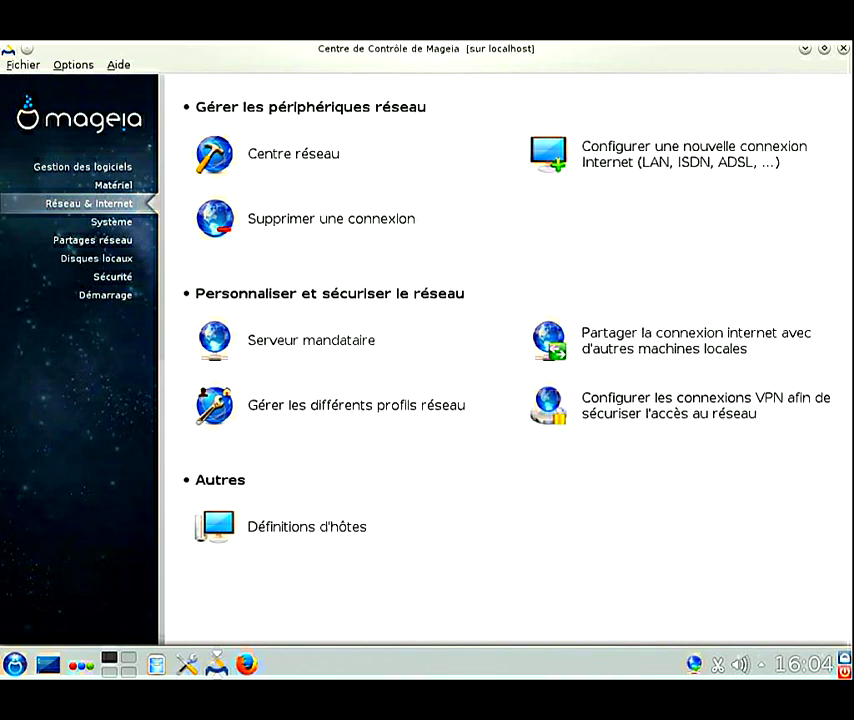
click(111, 221)
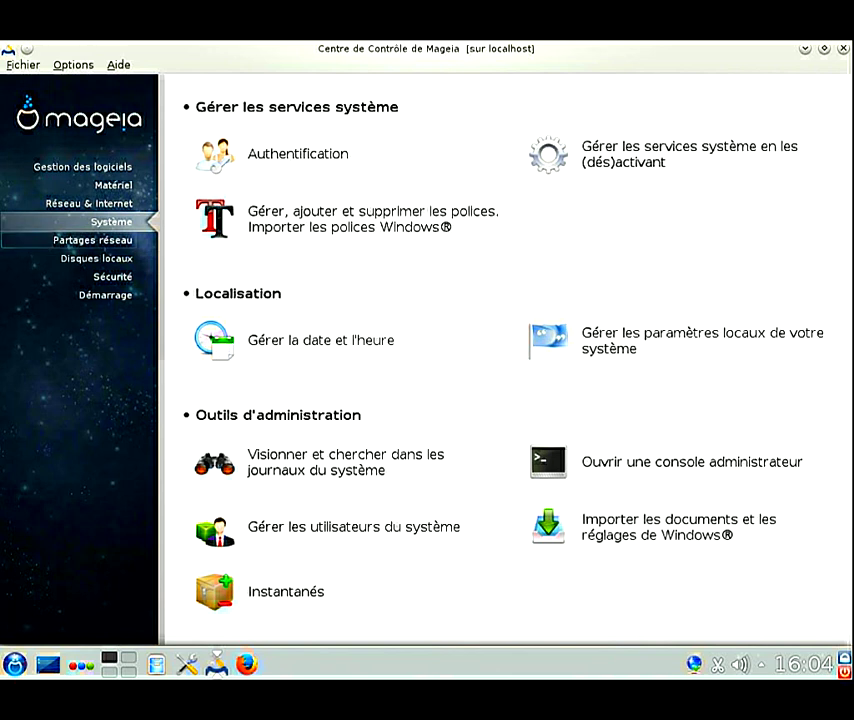
click(93, 240)
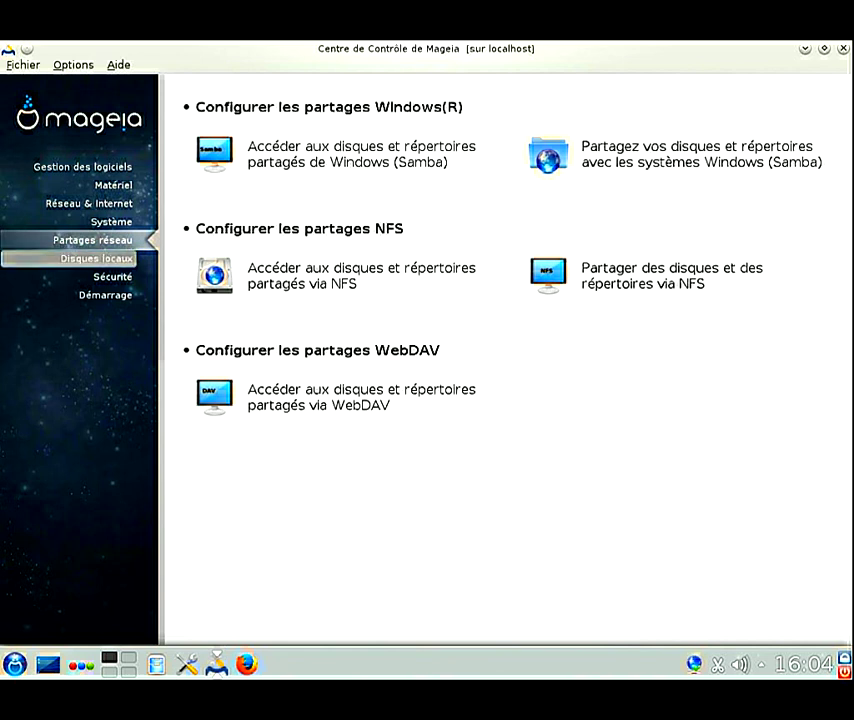
click(97, 258)
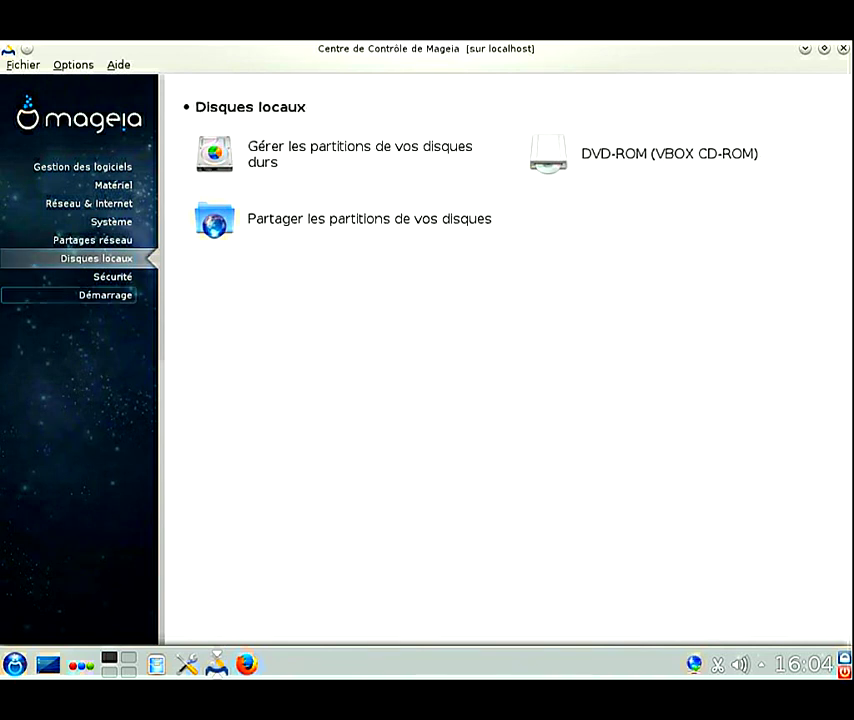
click(112, 276)
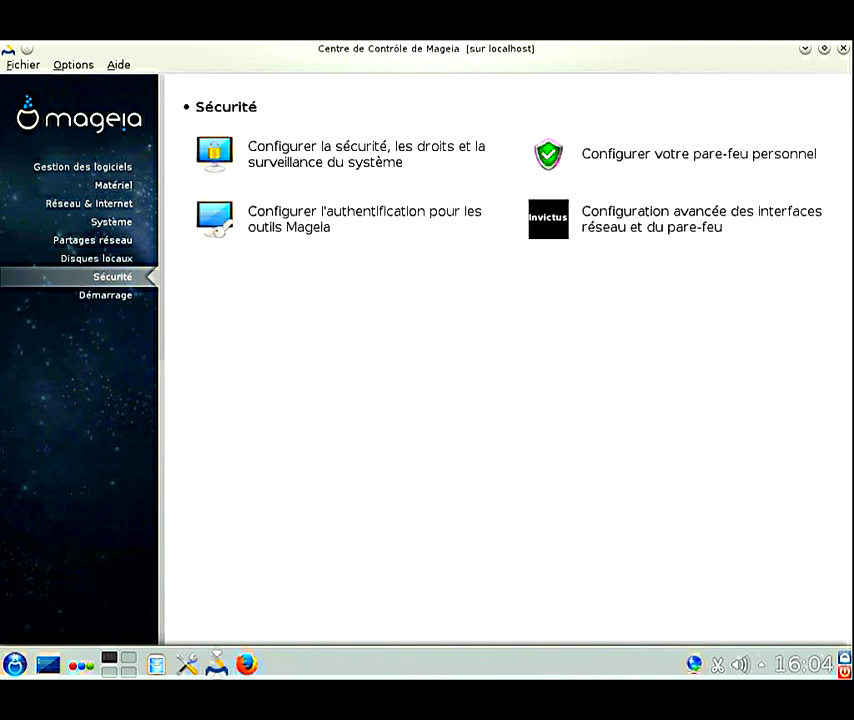
click(105, 295)
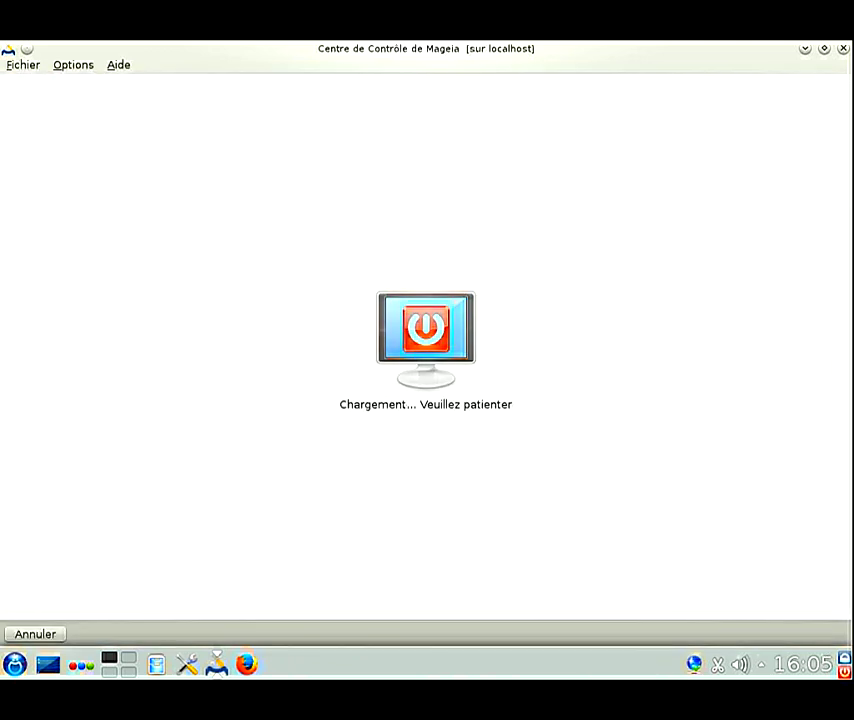
Step: Set the bootloader to 'GRUB2 en mode graphique' with a 2-second delay and install it
key(space)
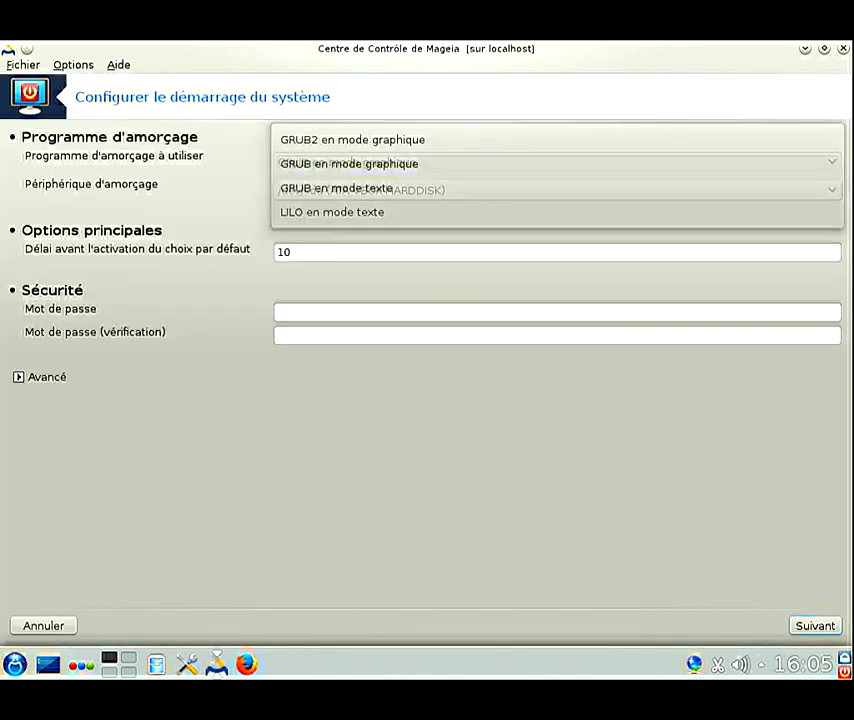
key(Up)
key(Return)
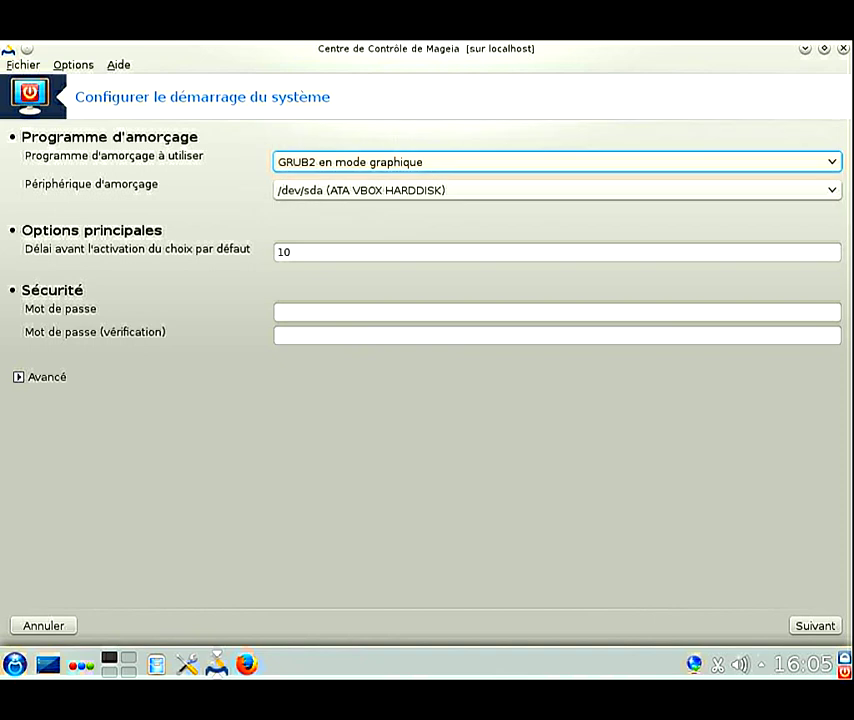
click(556, 252)
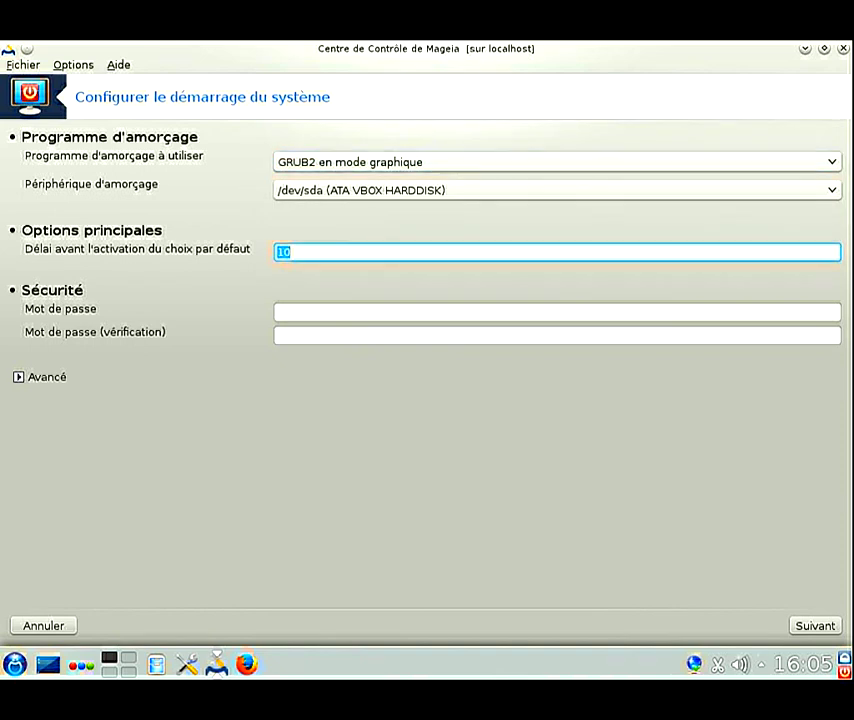
text(2)
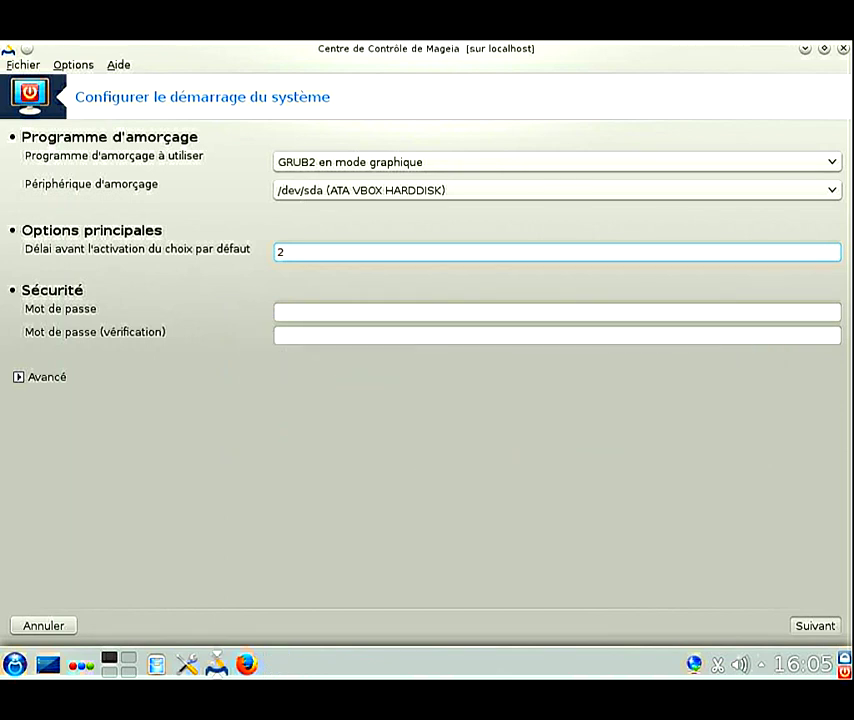
key(Return)
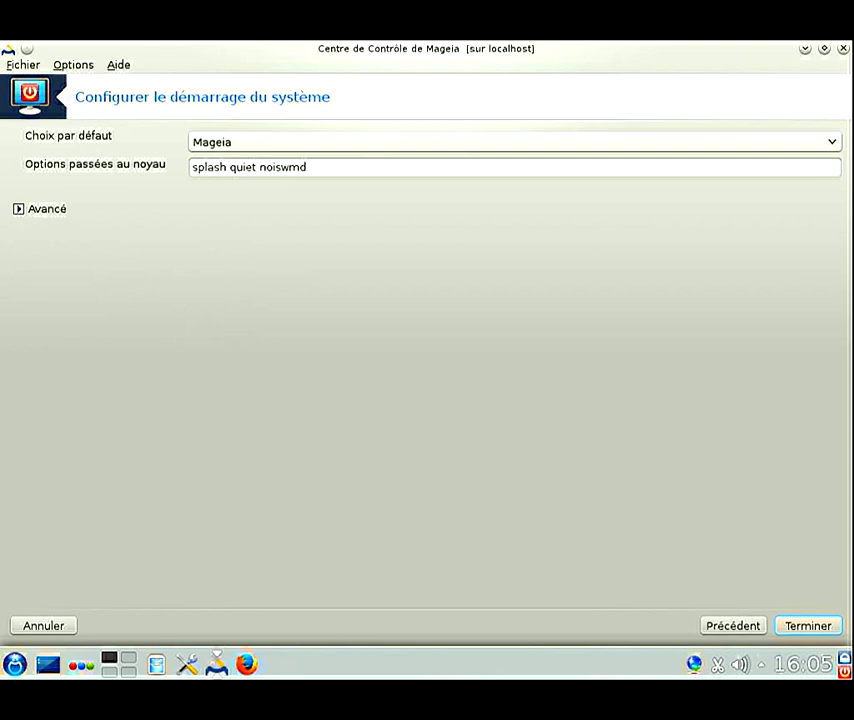
key(Return)
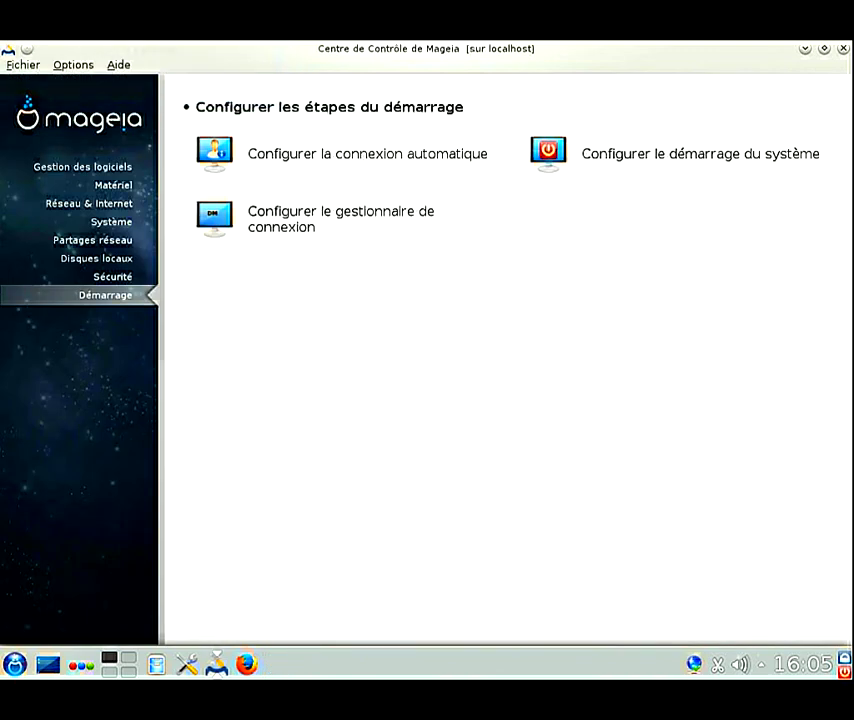
Step: Close the Control Center and switch to the tty2 text console to log in
key(alt+F4)
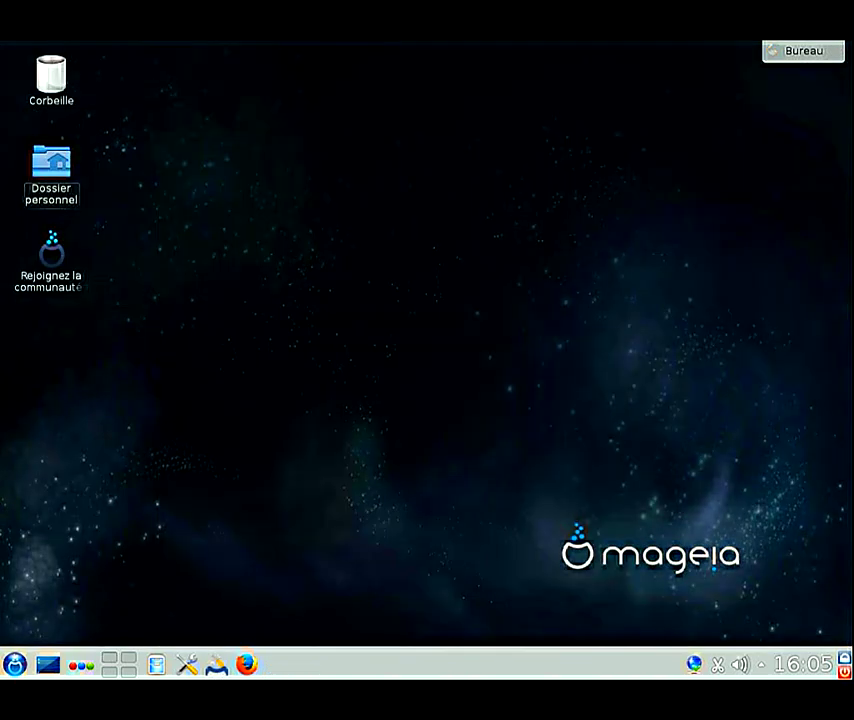
key(ctrl+alt+F2)
text(toor)
key(BackSpace)
key(BackSpace)
key(BackSpace)
key(BackSpace)
Step: Log in on tty2 as root with the administrator password
text(root)
key(Return)
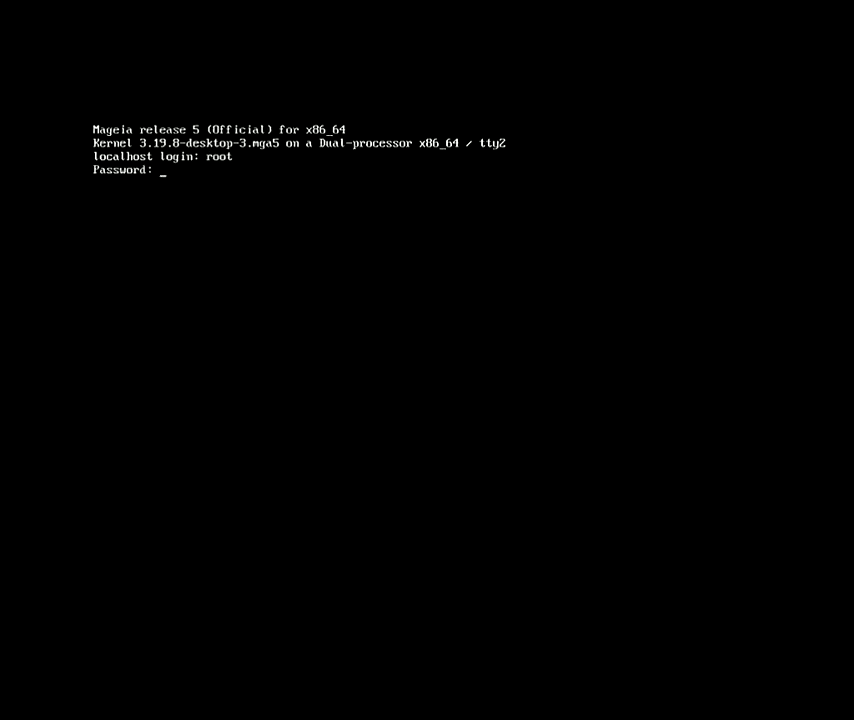
key(Return)
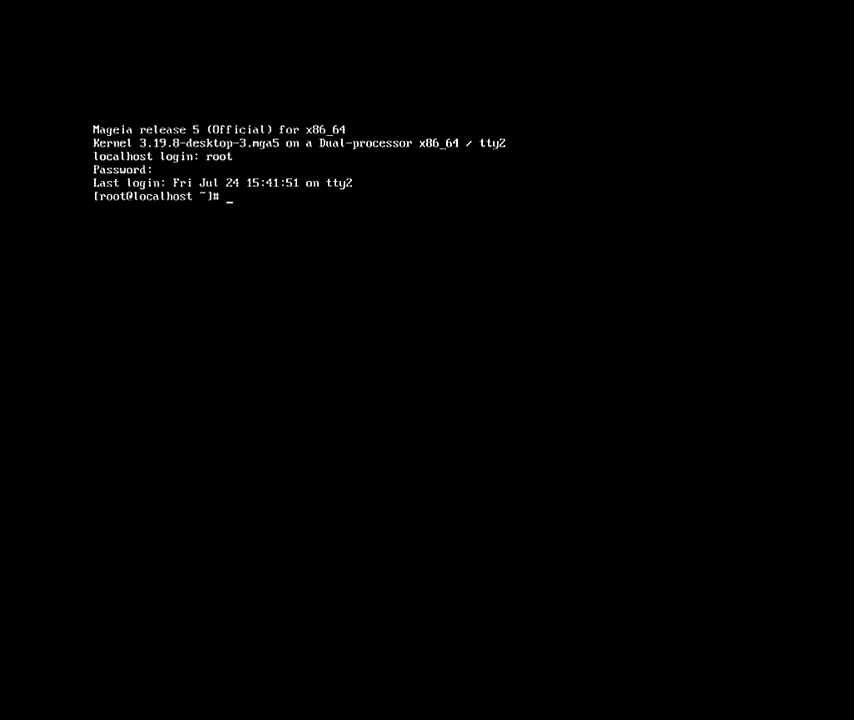
Step: List the commands starting with 'dra', 'drakx' and 'drakcon' via Tab completion
text(dra)
key(Tab)
key(Tab)
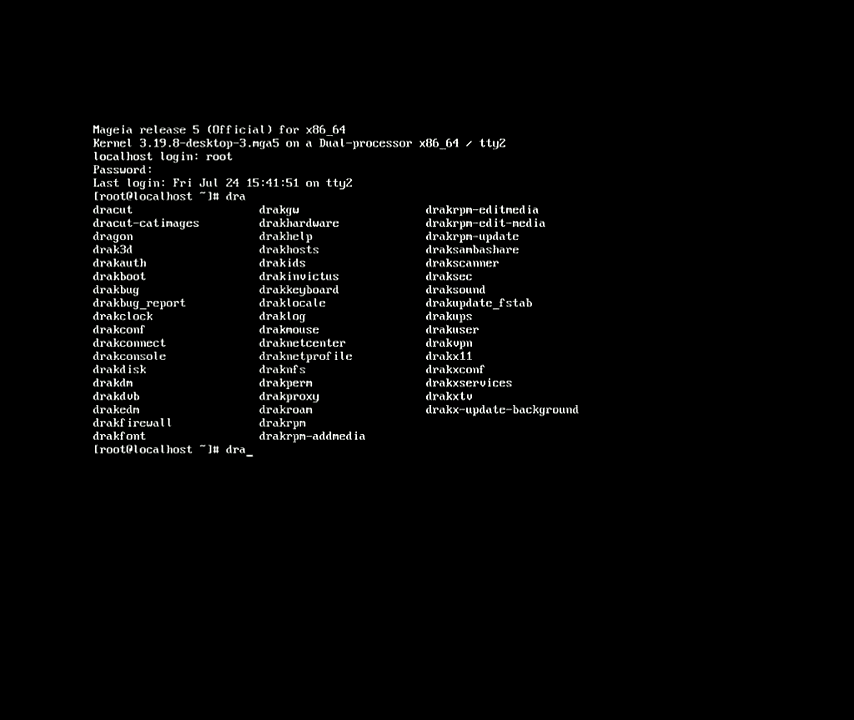
text(kx)
key(Tab)
key(Tab)
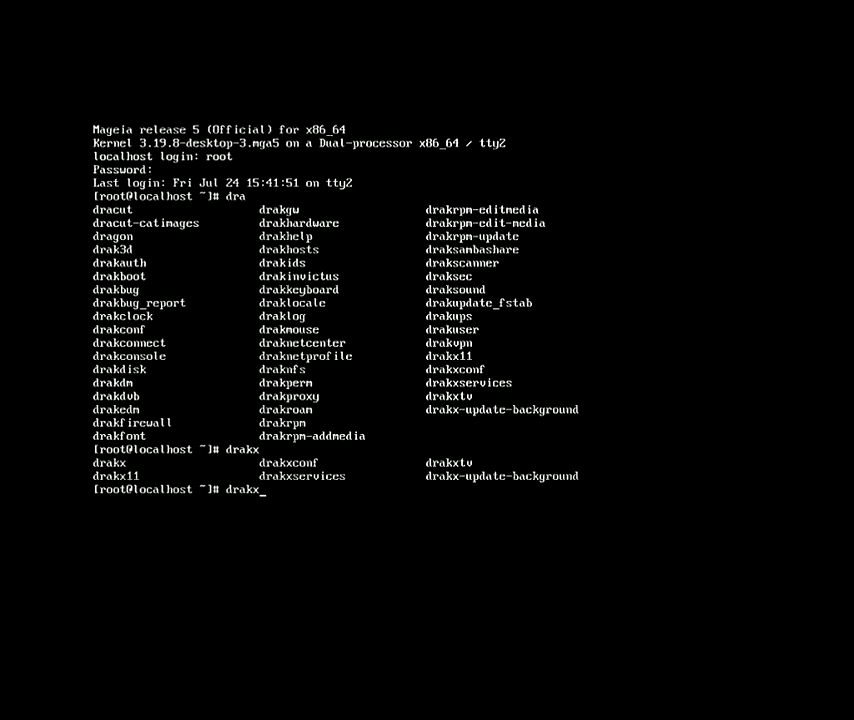
key(BackSpace)
key(BackSpace)
text(kcon)
key(Tab)
key(Tab)
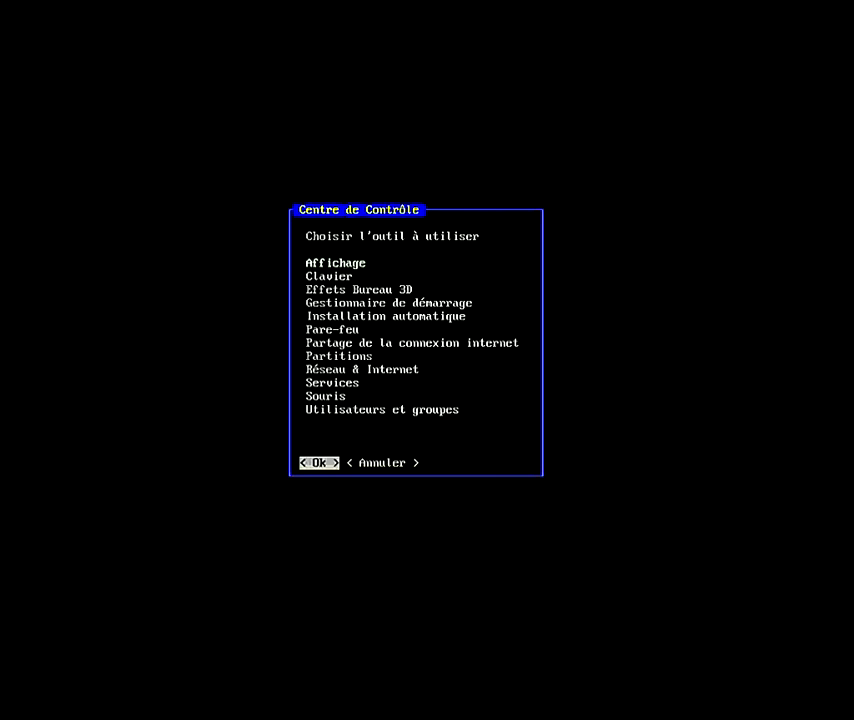
Step: Open Affichage in text-mode drakconf, quit it, and exit the root shell
key(Return)
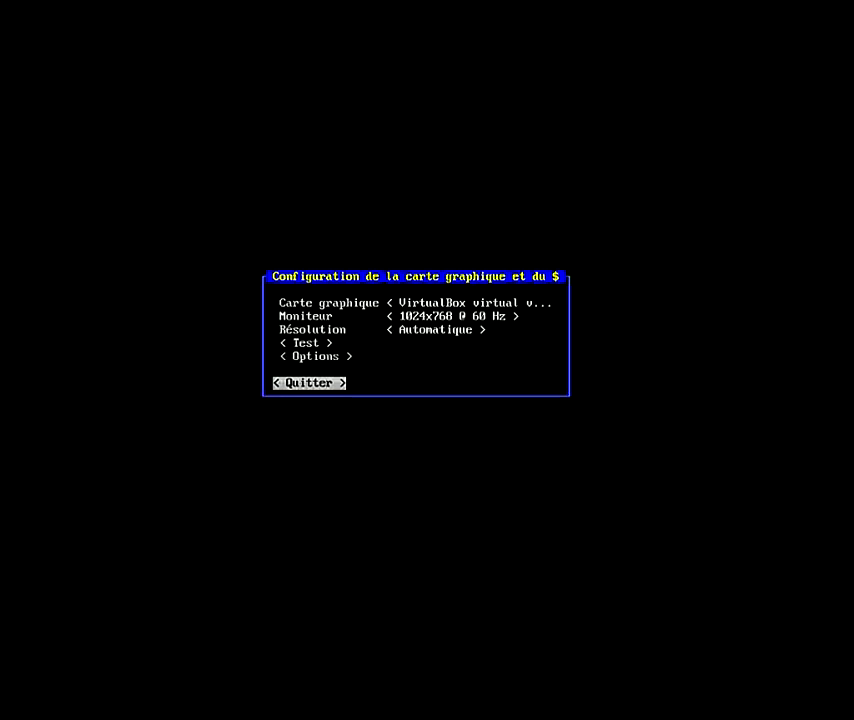
key(Return)
text(exit)
key(Return)
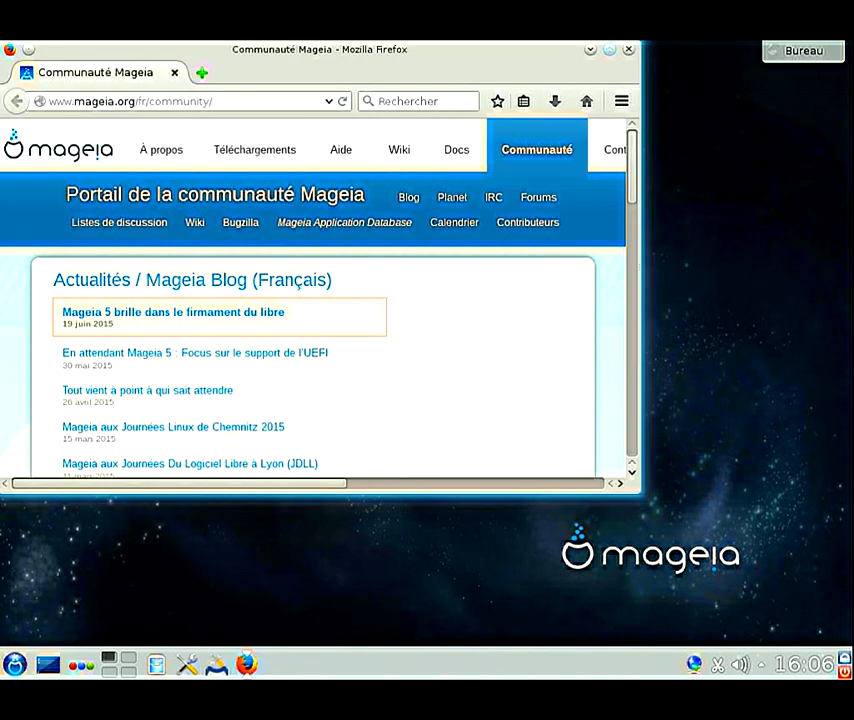
Step: Maximize Firefox, view its About window showing ESR 38.1.0, close it, and quit Firefox
click(609, 48)
click(835, 98)
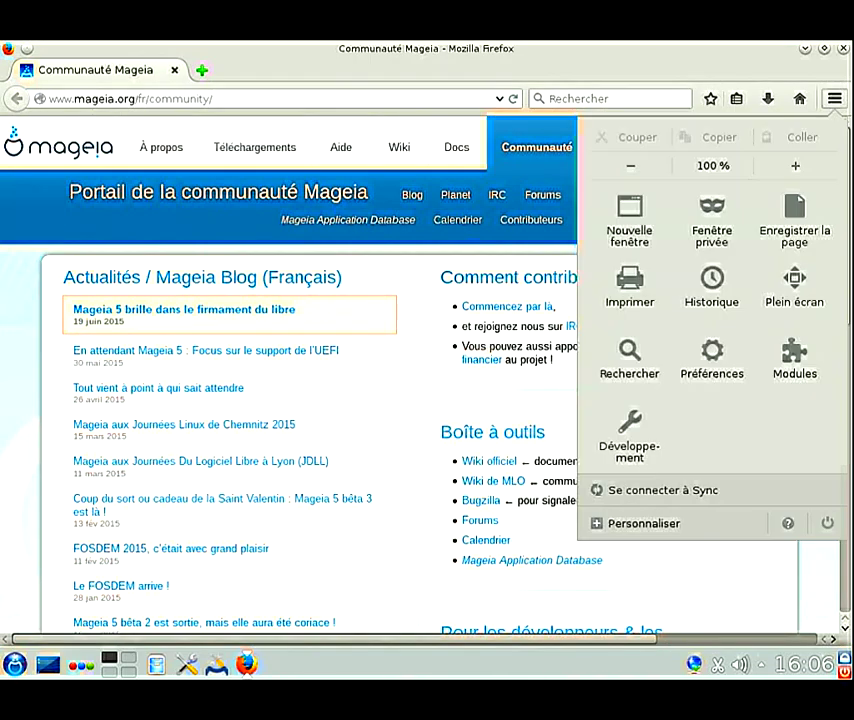
click(787, 523)
click(686, 317)
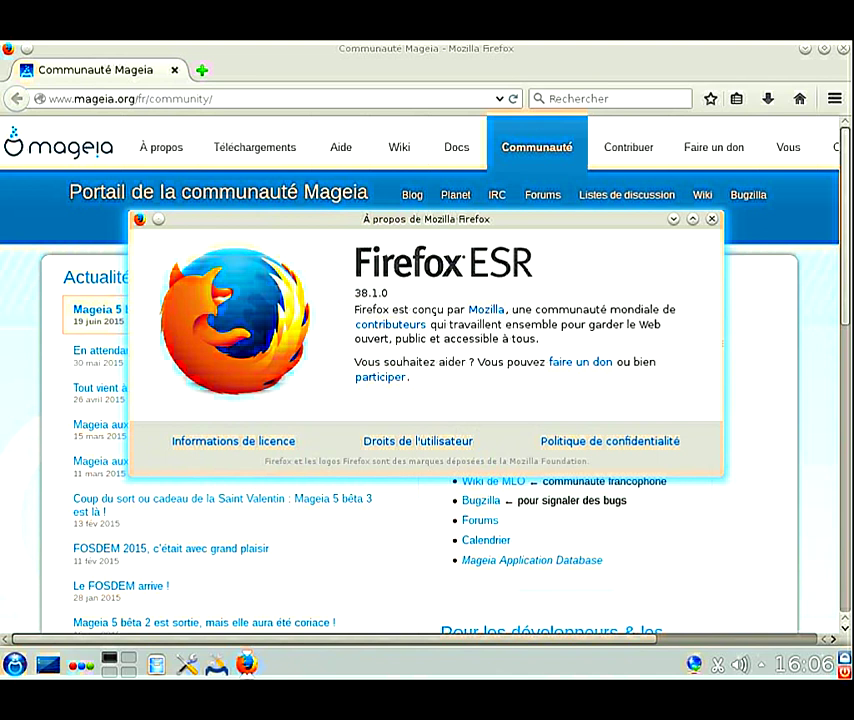
click(711, 218)
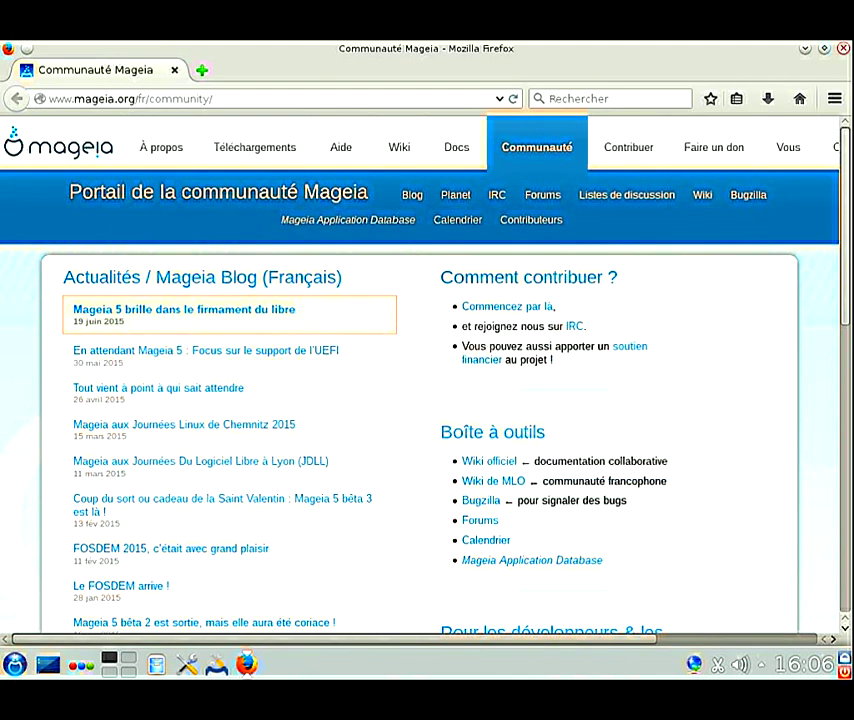
key(ctrl+q)
click(14, 664)
Step: Browse the launcher menu and the taskbar, launcher and desktop context menus, dismissing each
mouse_move(150, 631)
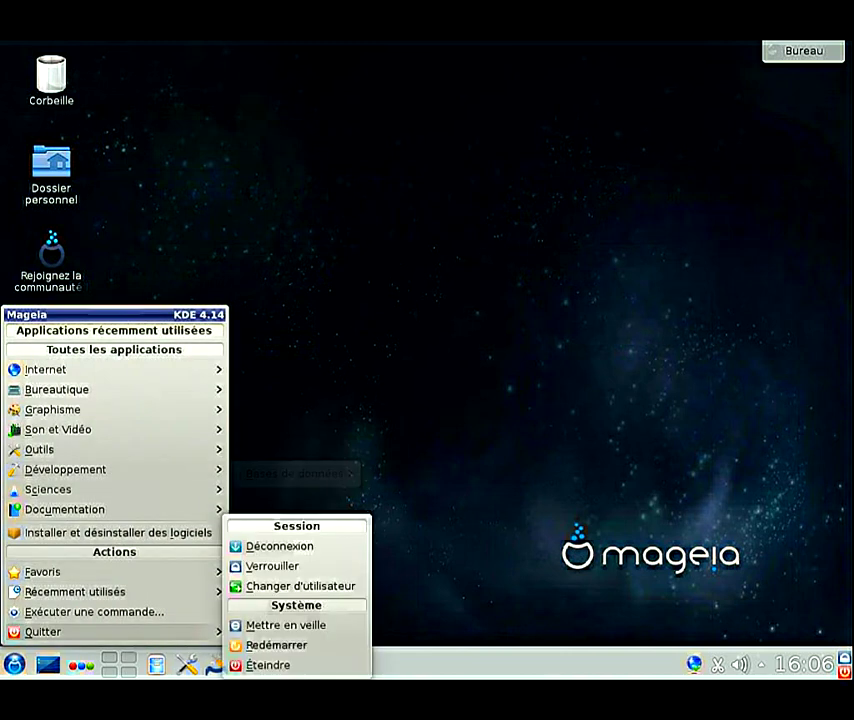
mouse_move(120, 369)
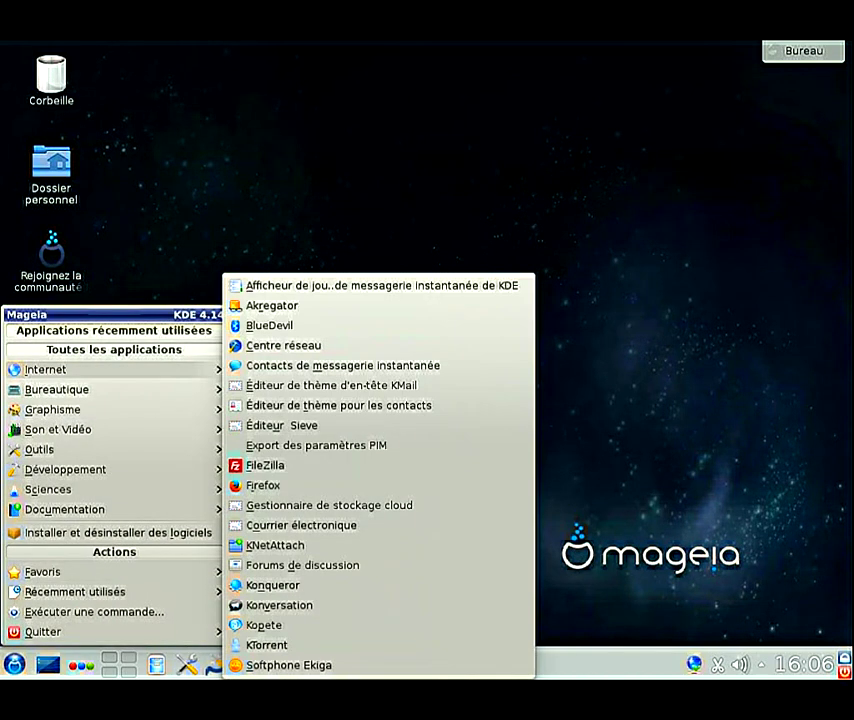
mouse_move(120, 509)
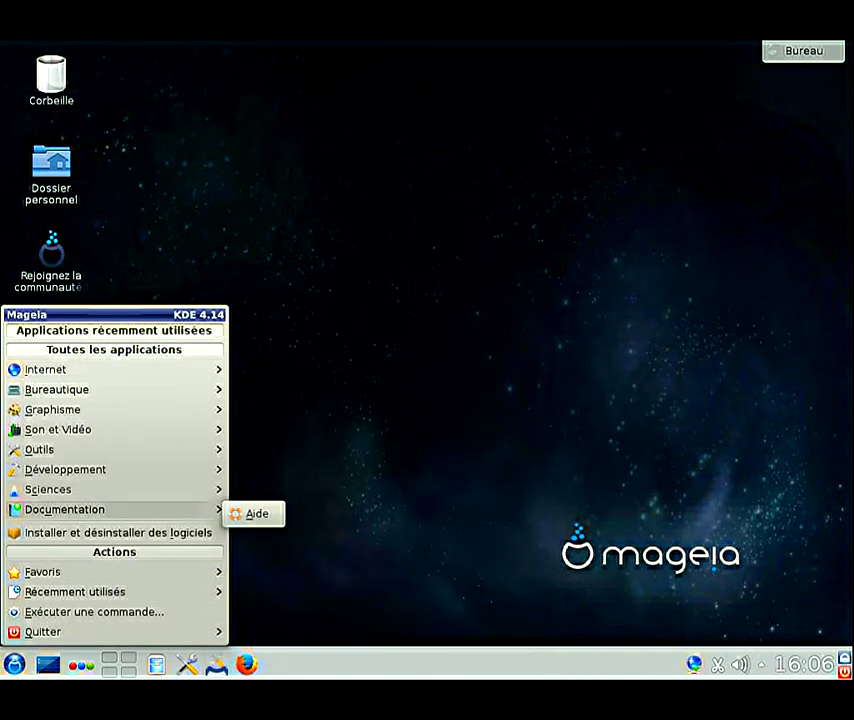
key(Escape)
right_click(146, 664)
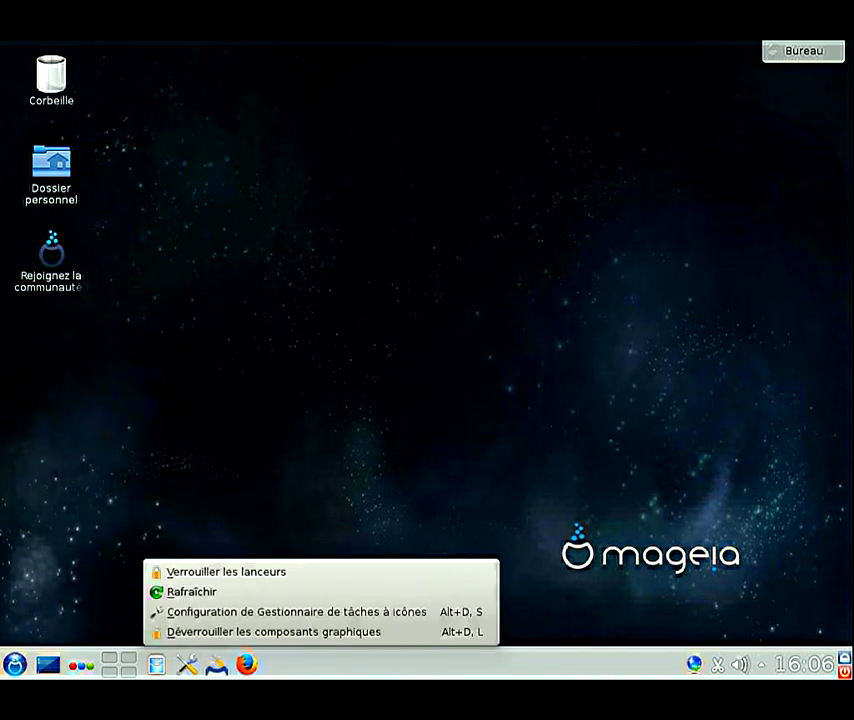
key(Escape)
right_click(15, 664)
key(Escape)
right_click(145, 266)
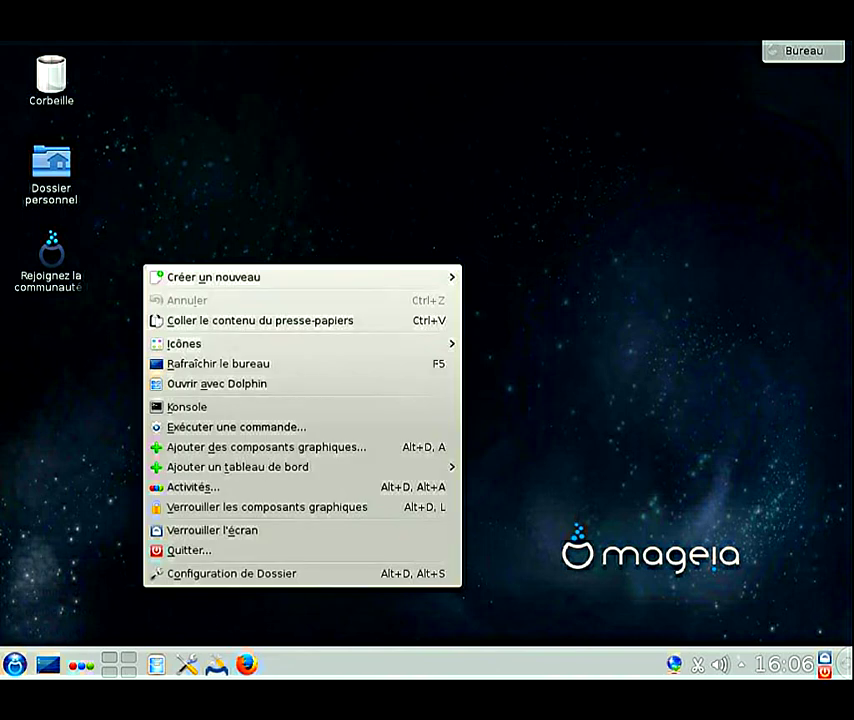
key(Escape)
Step: Launch Traitement de texte (LibreOffice Writer) from Kickoff's Applications > Bureautique category
key(alt+F1)
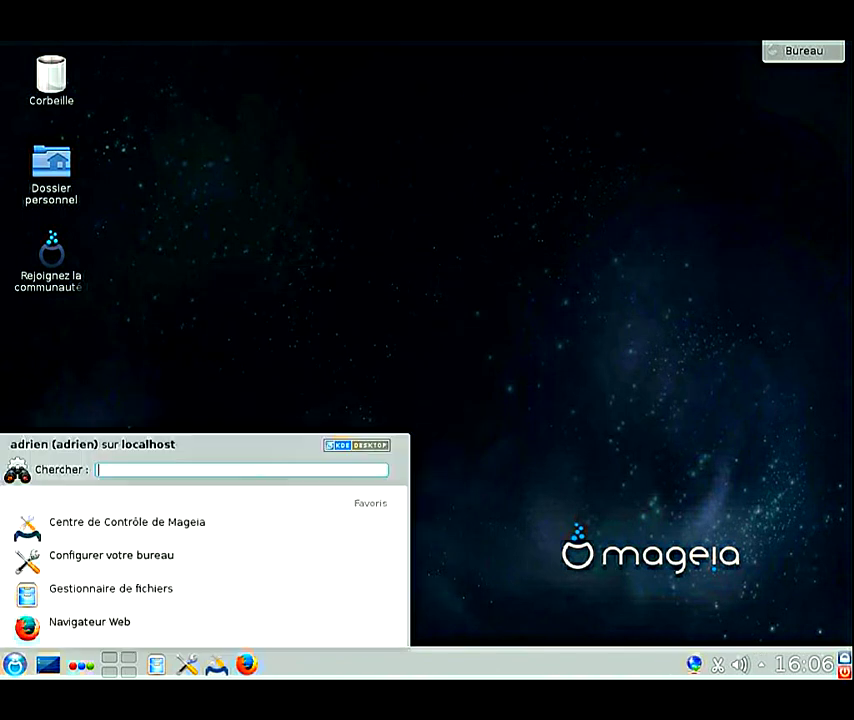
key(Down)
key(Down)
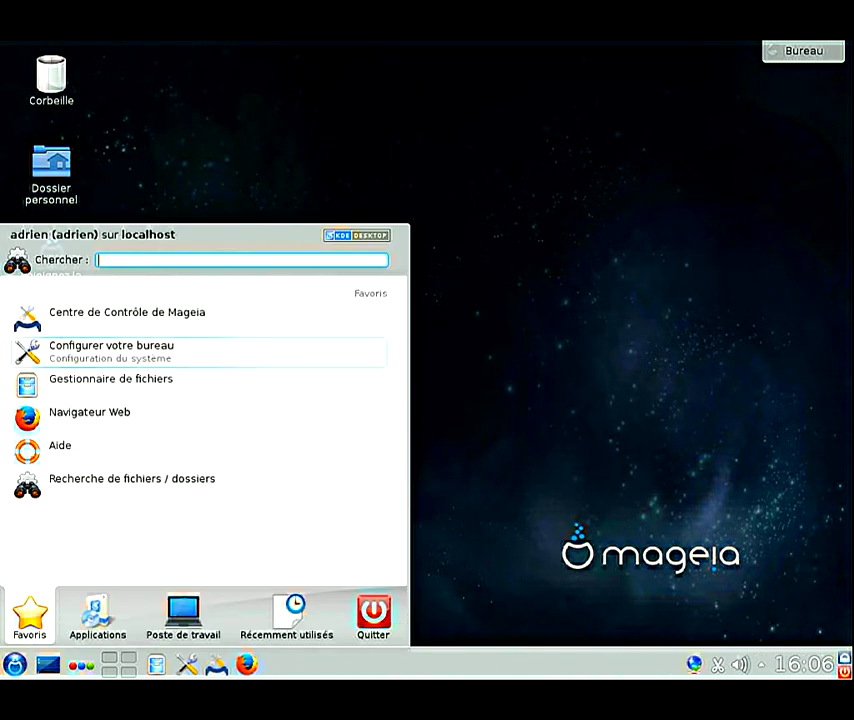
key(Right)
key(Down)
key(Down)
key(Right)
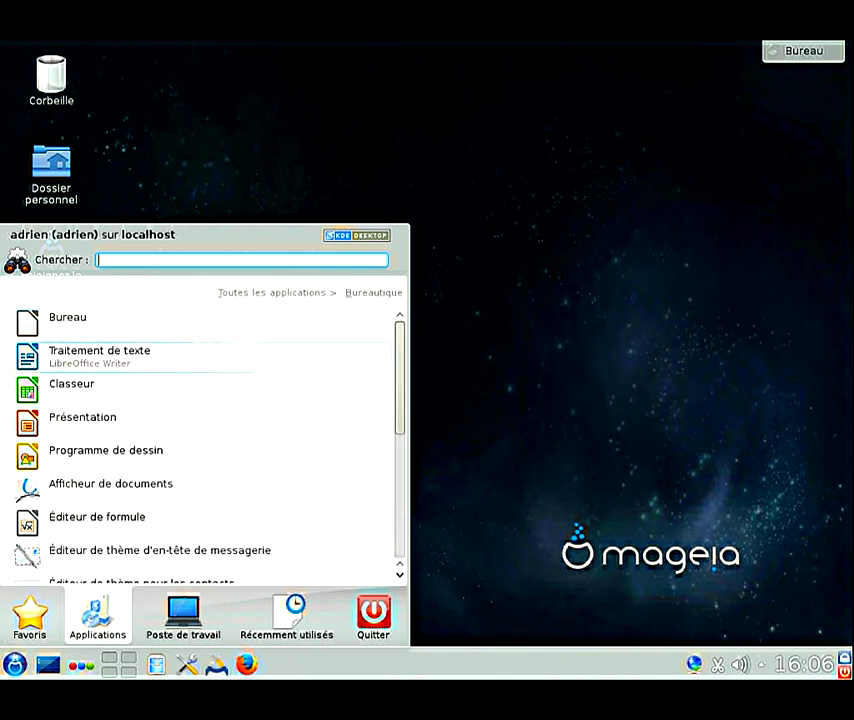
key(Return)
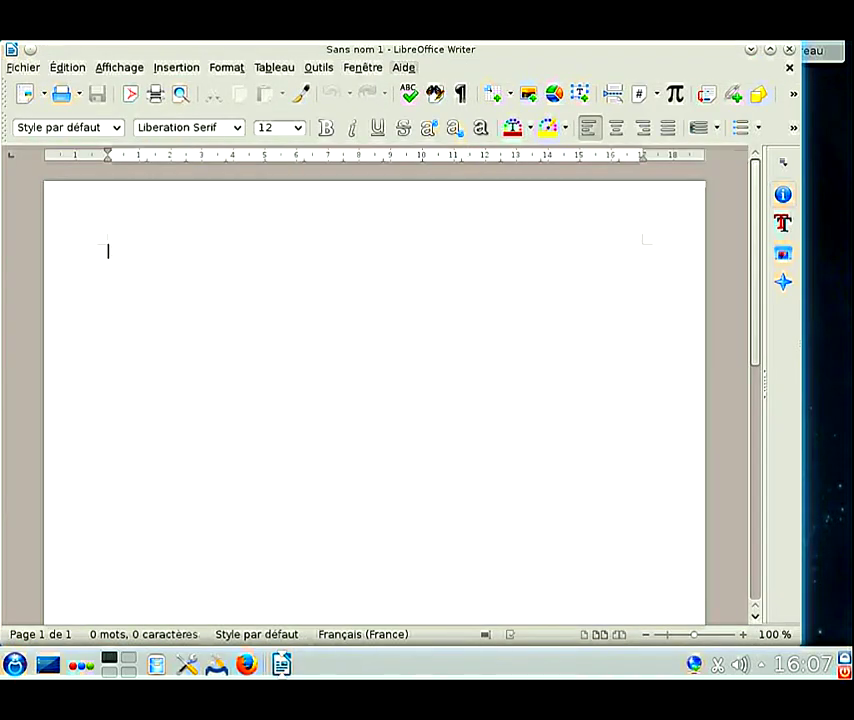
Step: Confirm Writer's About LibreOffice window shows version 4.4.2.2, then quit Writer
key(alt+e)
key(Up)
key(Return)
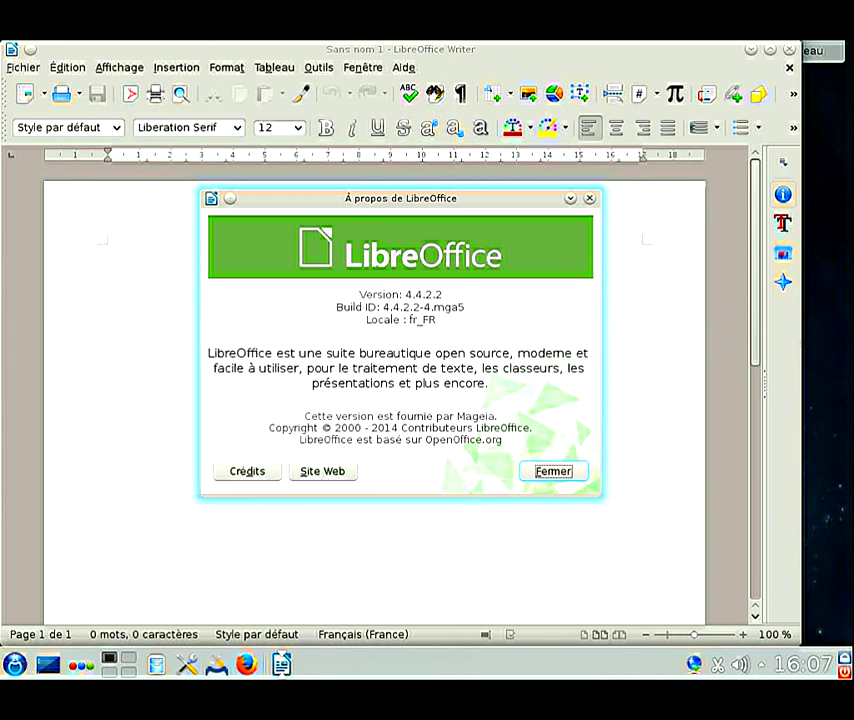
key(Return)
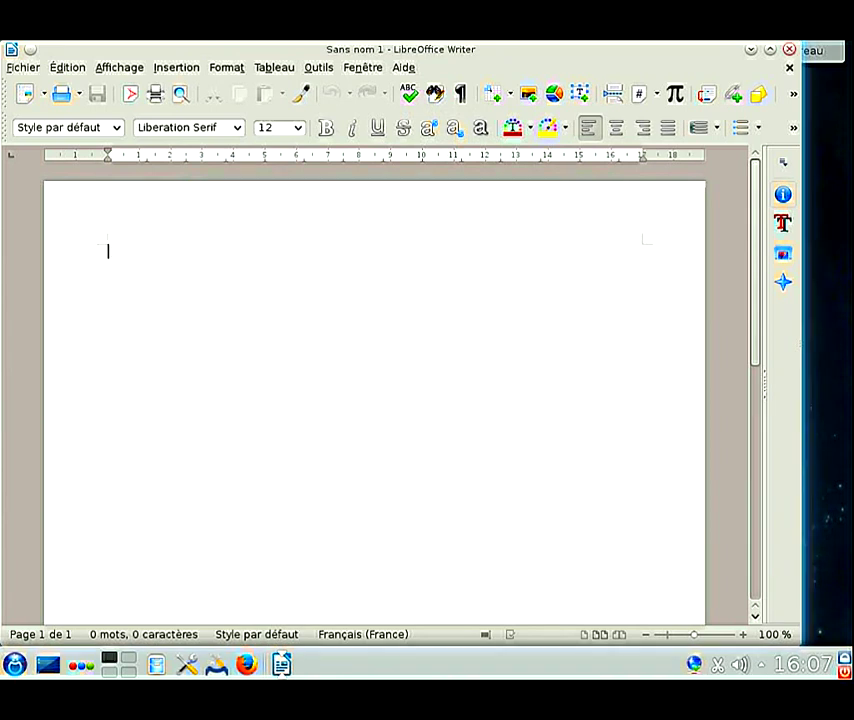
key(ctrl+q)
key(alt+F1)
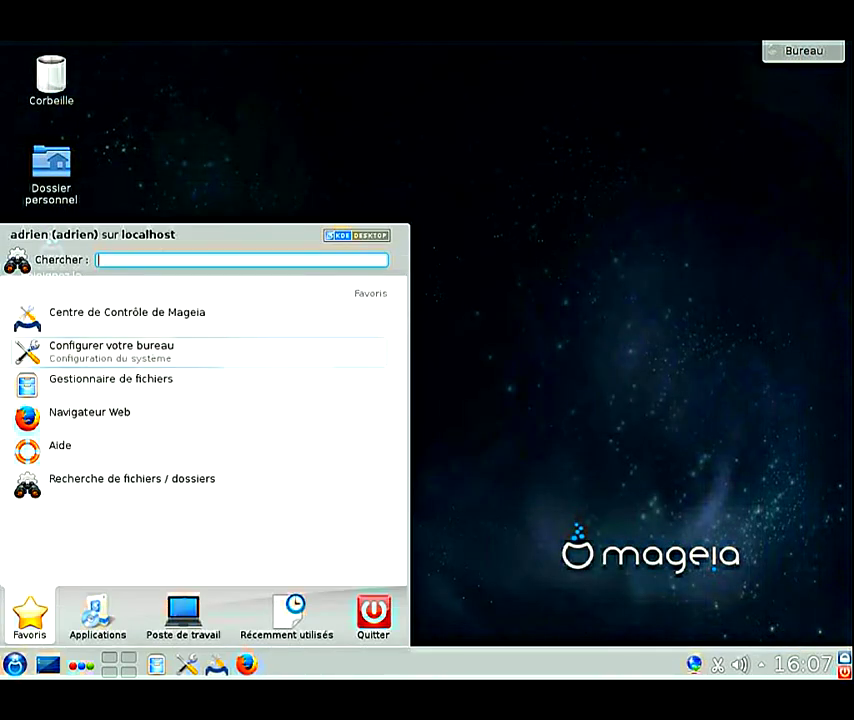
Step: Browse Kickoff's Graphisme applications and launch Éditeur d'image (GIMP)
key(Right)
key(Up)
key(Up)
key(Right)
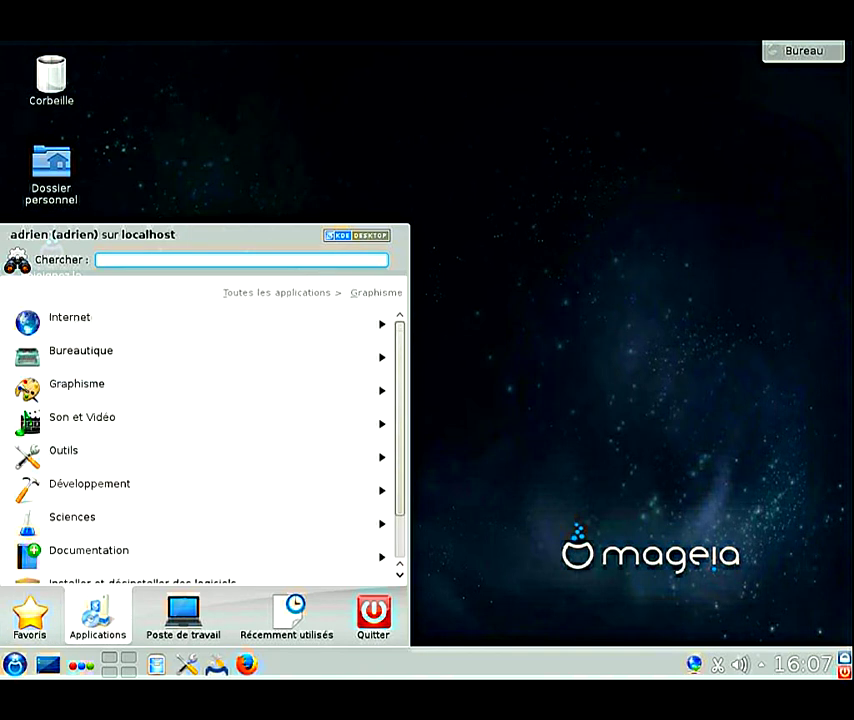
key(Up)
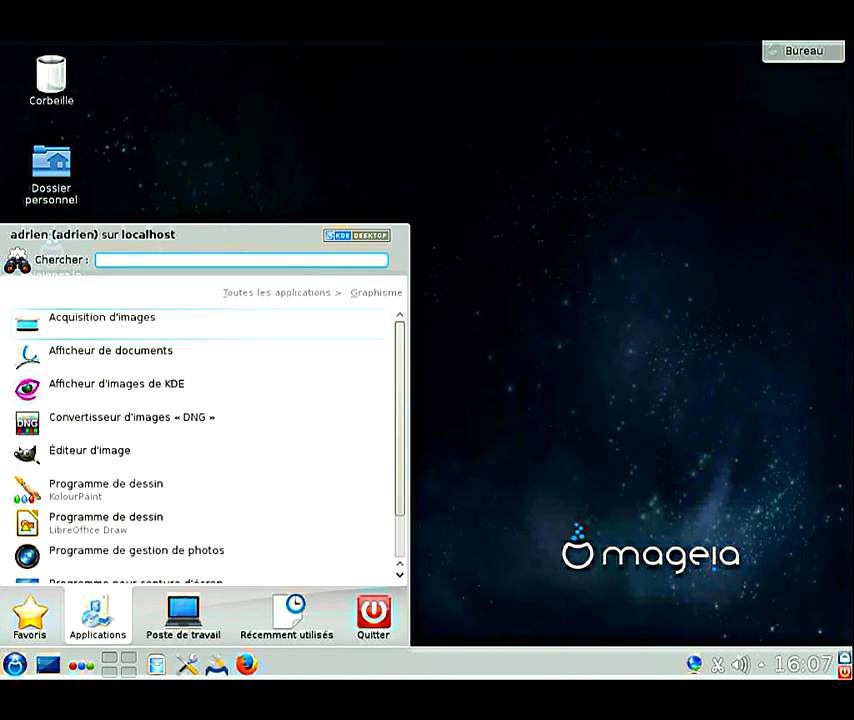
key(Down)
key(Down)
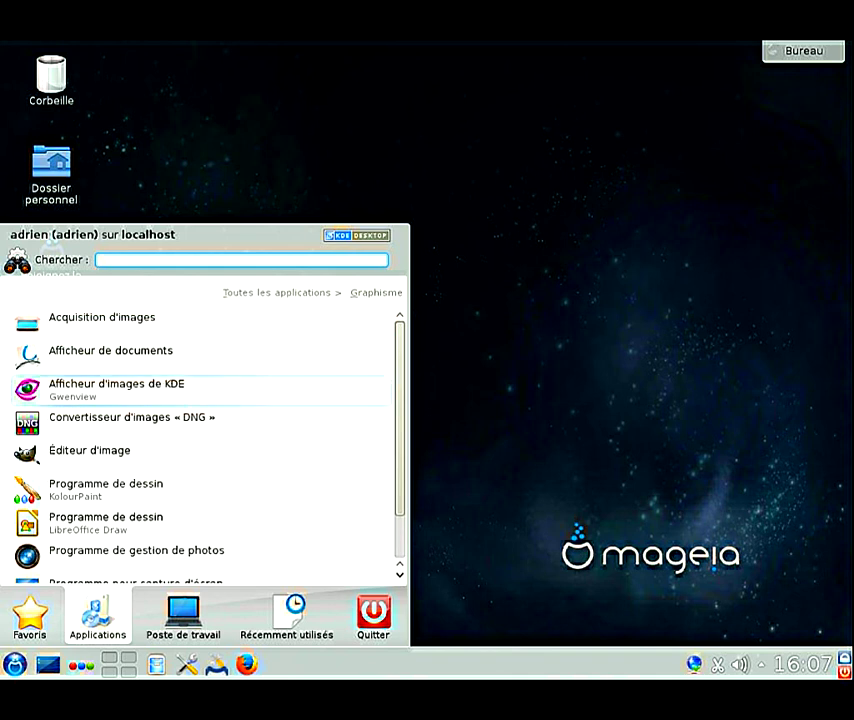
key(Down)
key(Down)
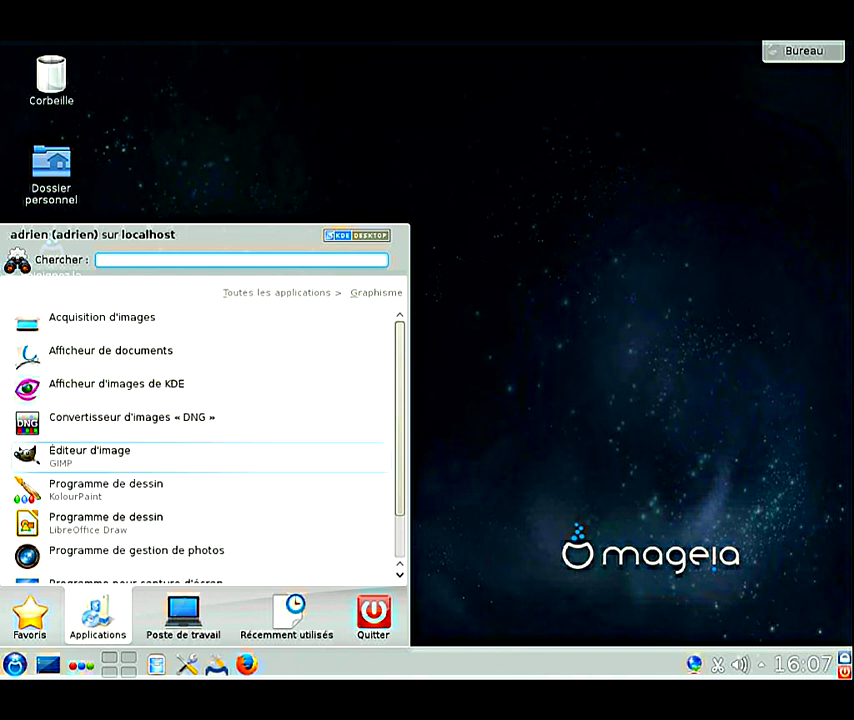
key(Down)
key(Down)
key(Down)
key(Up)
key(Up)
key(Up)
key(Return)
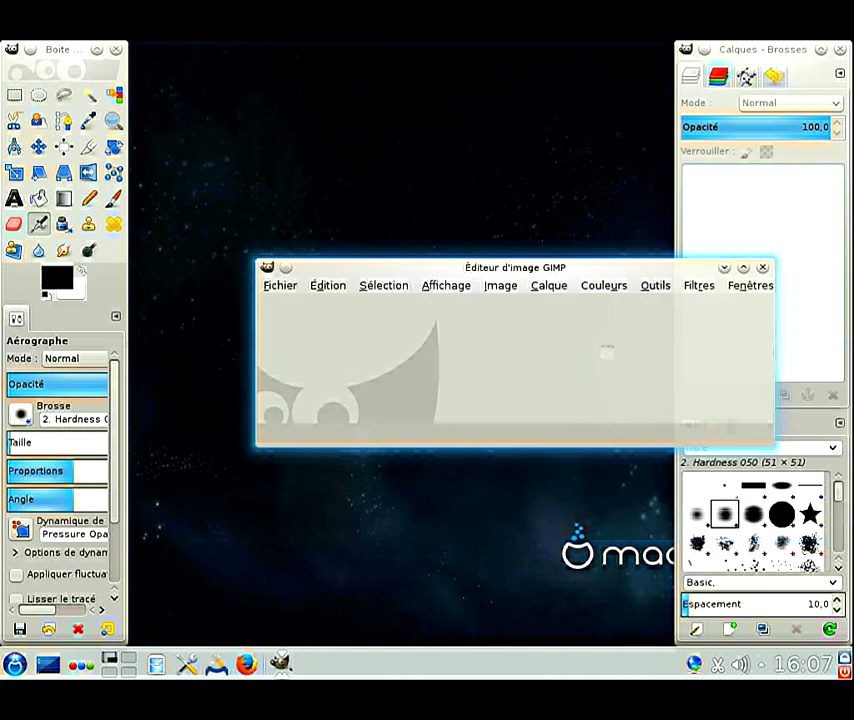
Step: Turn on GIMP's Mode fenêtre unique (single-window mode) from the Fenêtres menu
key(alt+n)
key(Up)
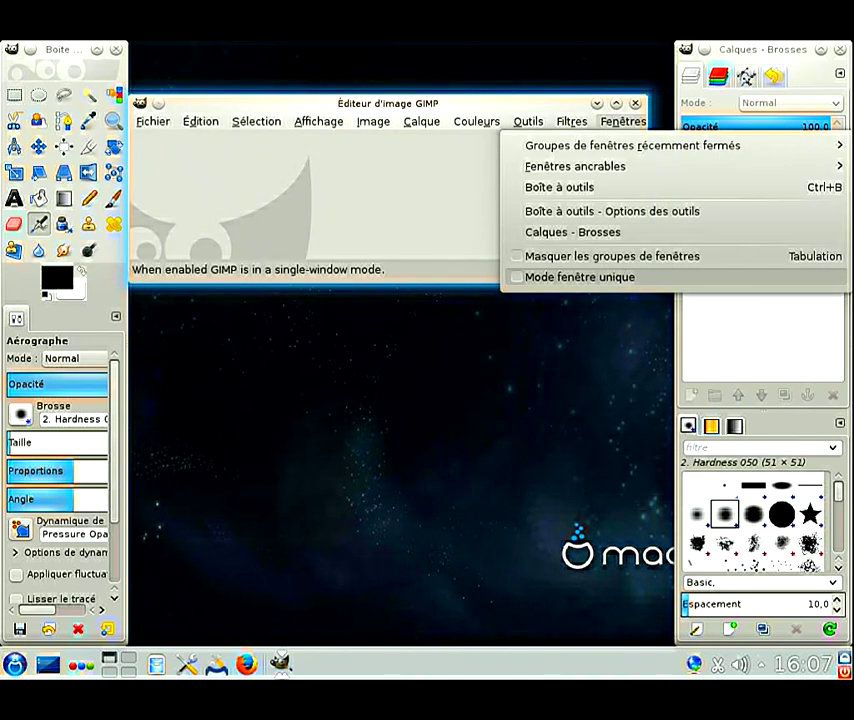
key(Return)
Step: Check the About dialog shows GIMP version 2.8.14, then quit GIMP
key(alt+e)
key(Up)
key(Up)
key(Up)
key(Up)
key(Up)
key(Return)
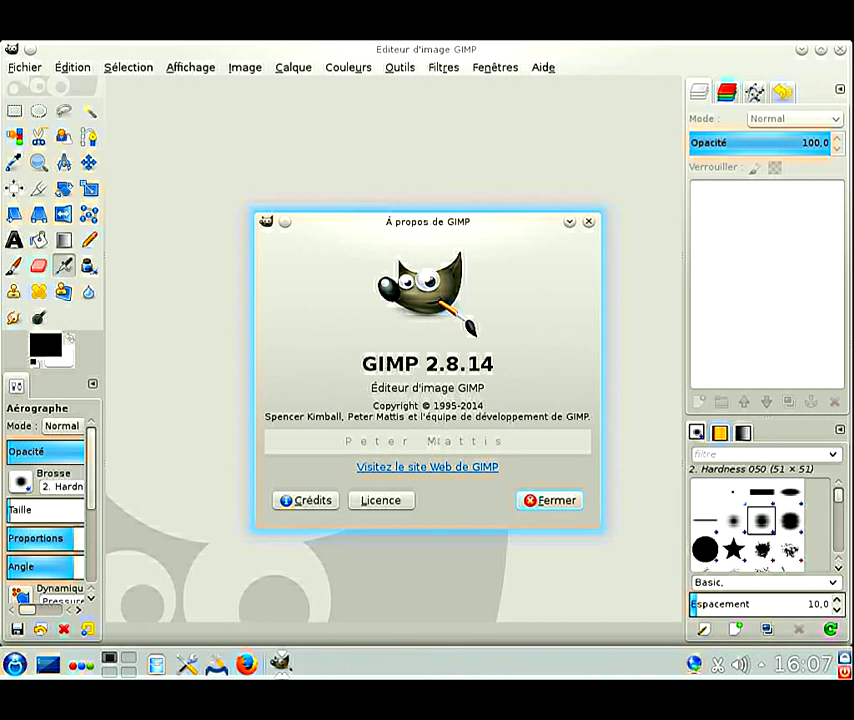
key(Escape)
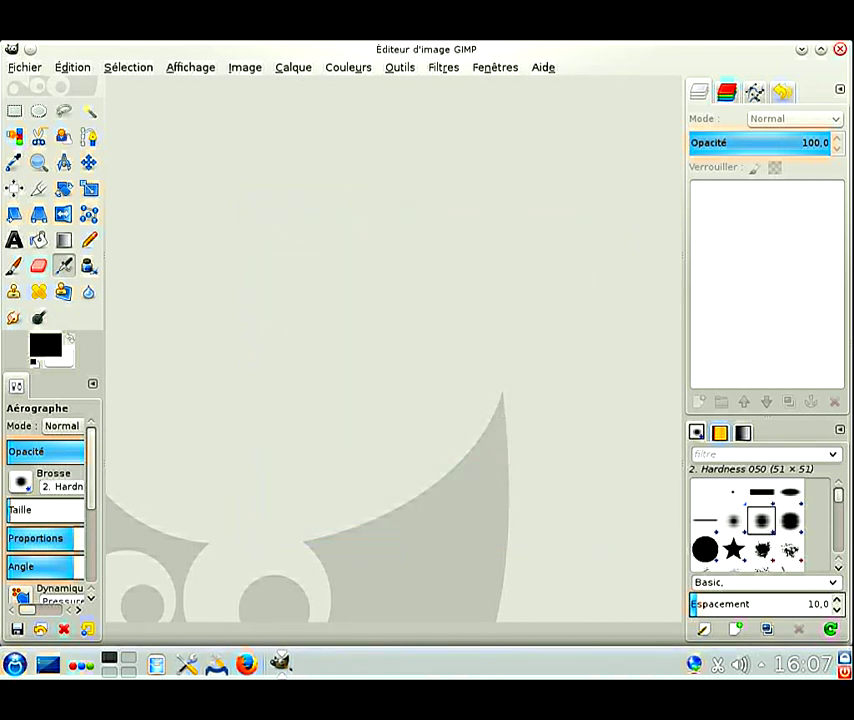
key(ctrl+q)
key(alt+F1)
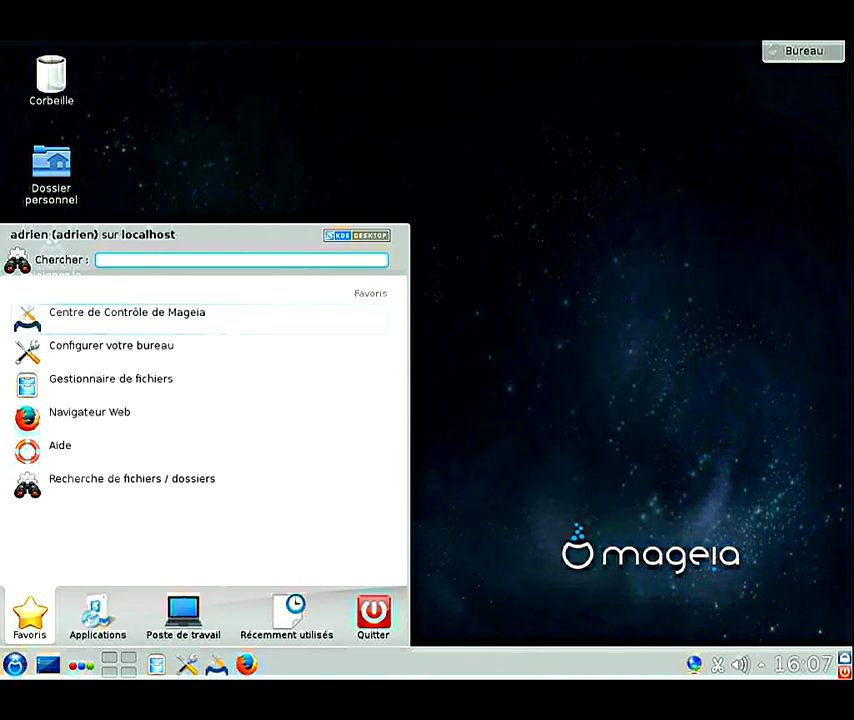
Step: Browse the Son et Vidéo applications in Kickoff and launch VLC media player
key(Right)
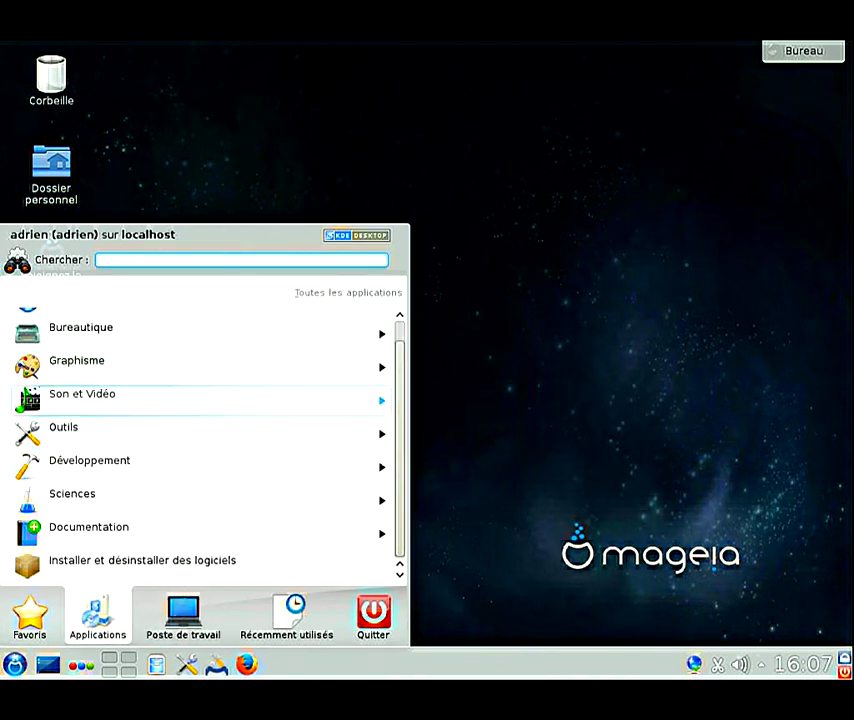
key(Right)
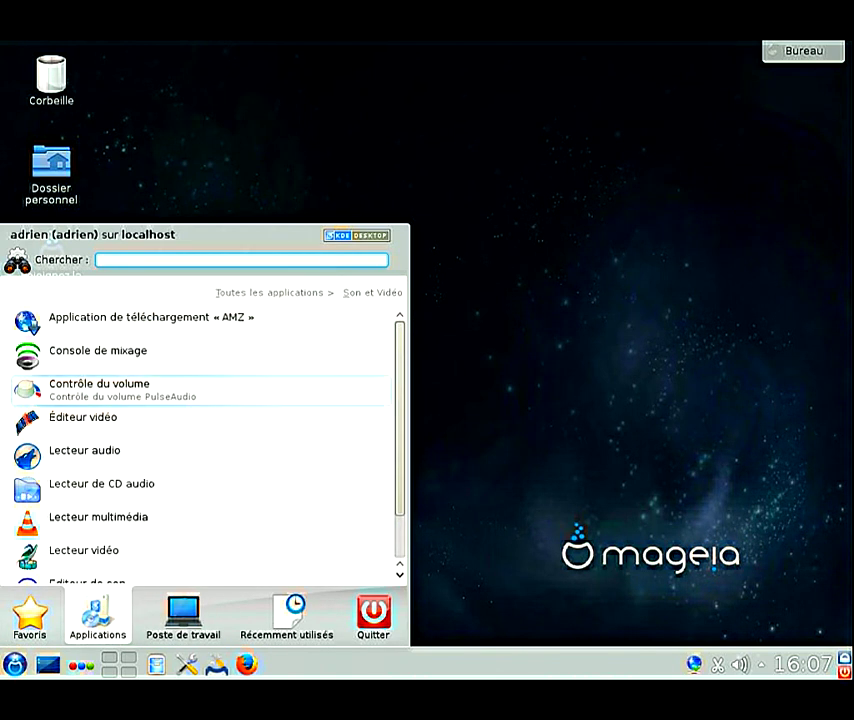
key(Down)
key(Down)
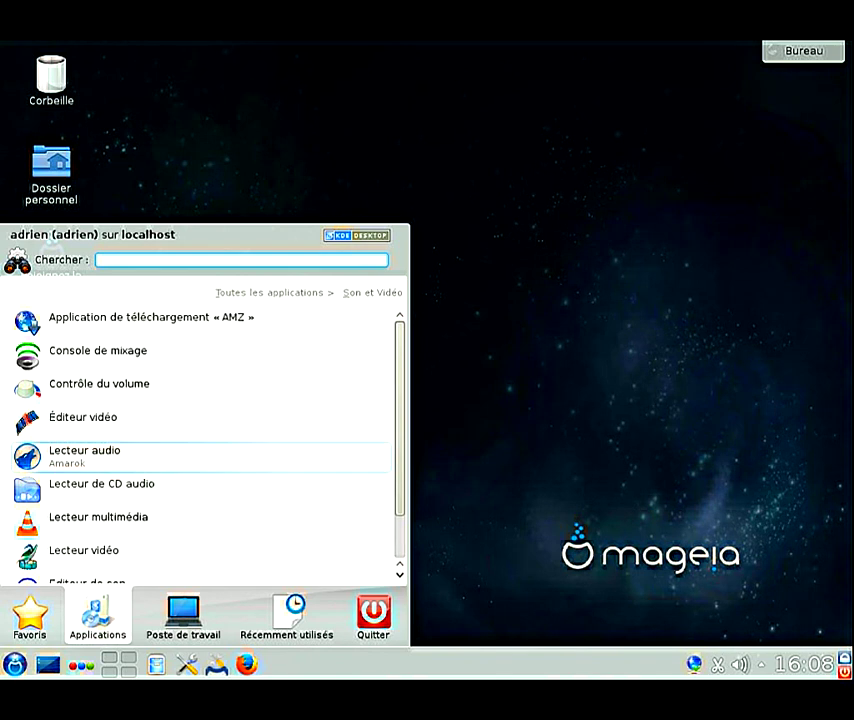
key(Up)
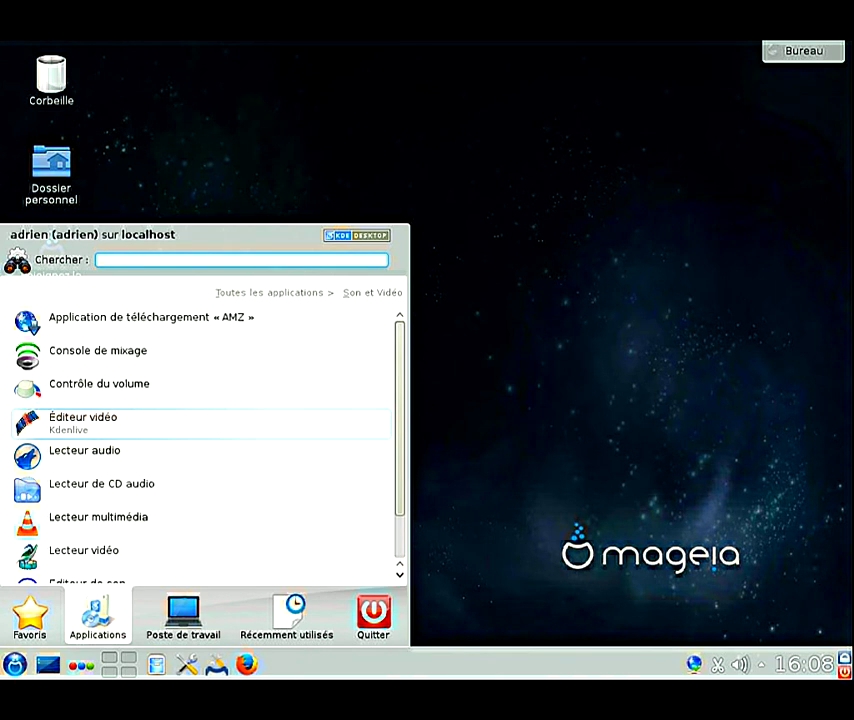
key(Down)
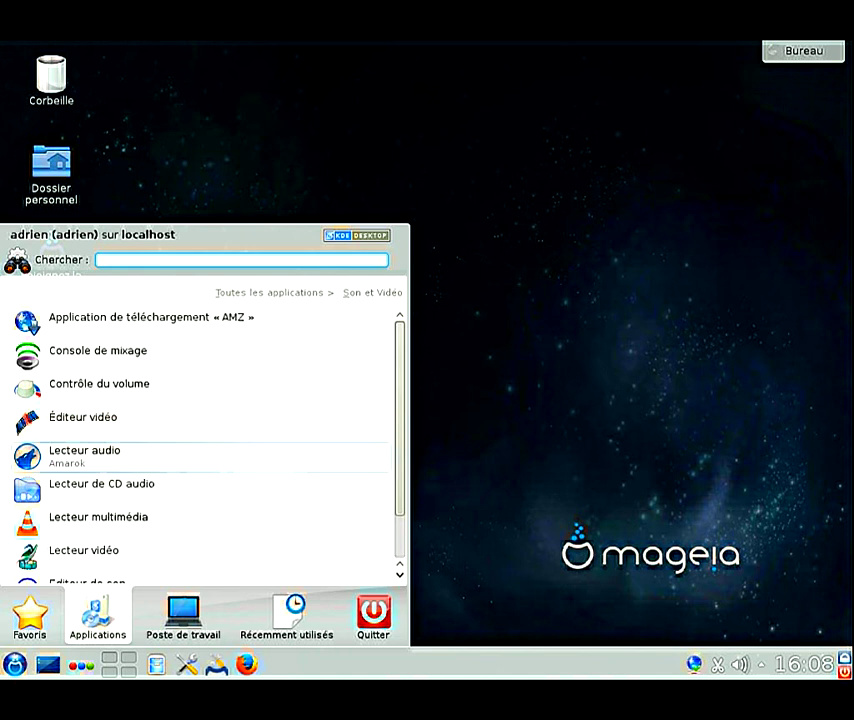
key(Down)
key(Down)
key(Down)
key(Down)
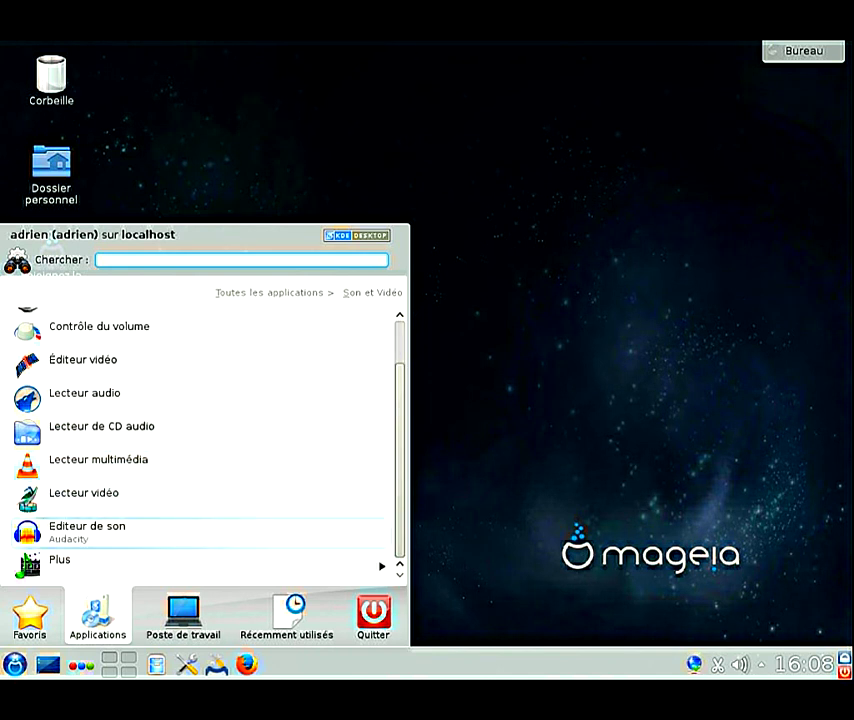
key(Up)
key(Up)
key(Down)
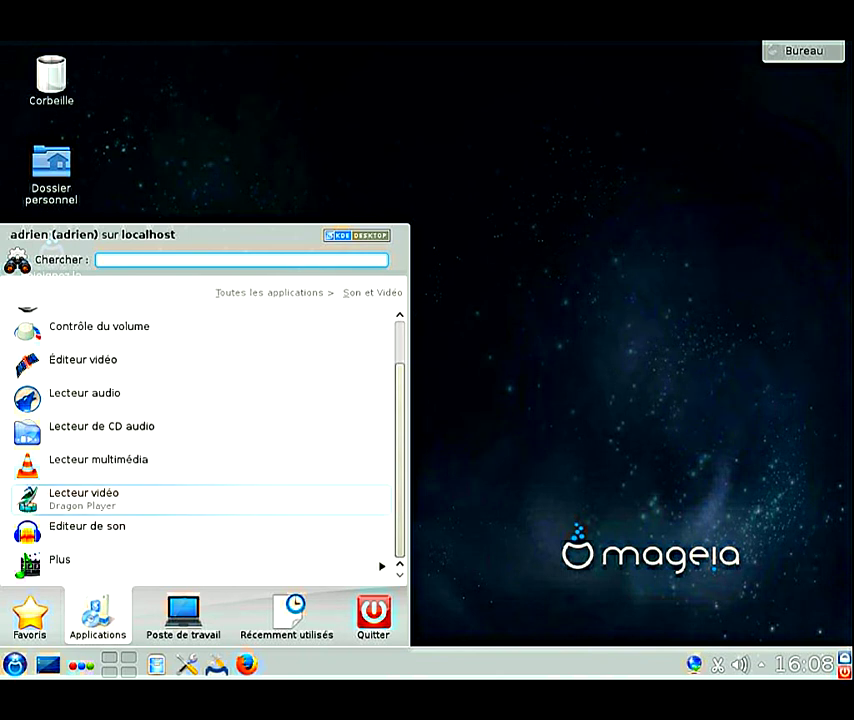
key(Up)
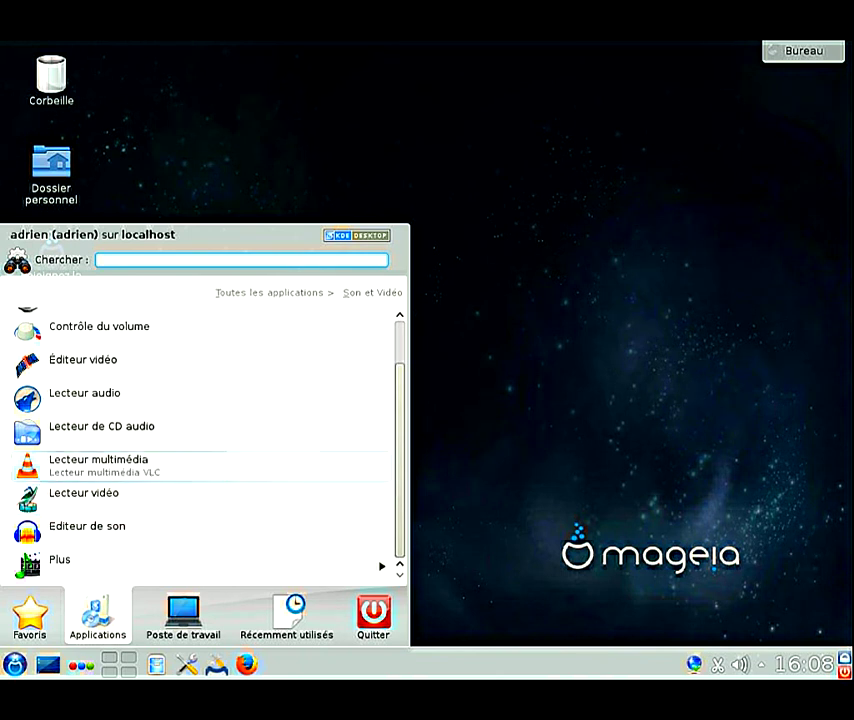
key(Return)
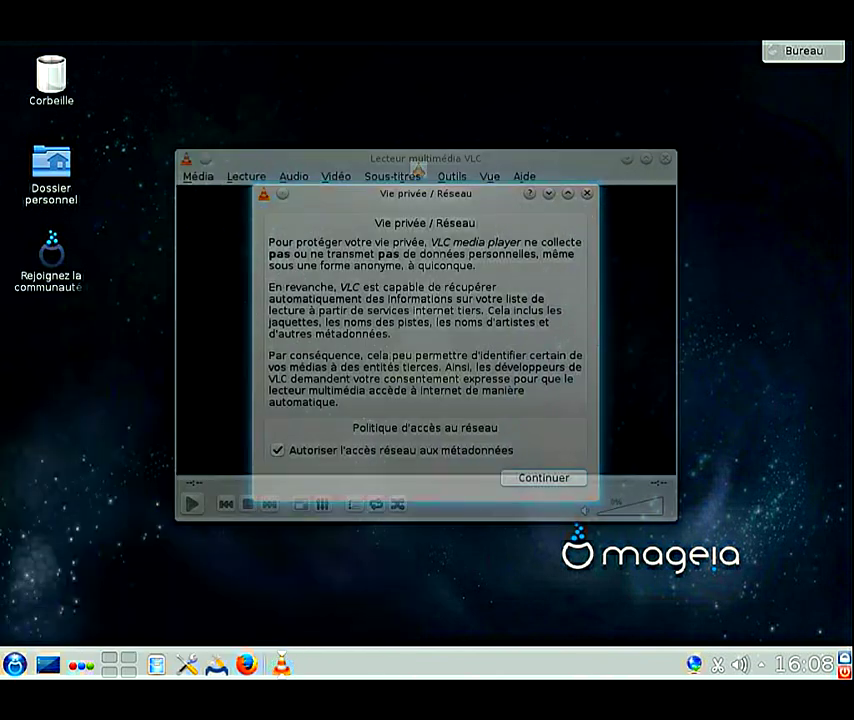
Step: Accept VLC's privacy notice, view its About information showing version 2.2.1, then quit VLC
key(Return)
key(alt+a)
key(Down)
key(Return)
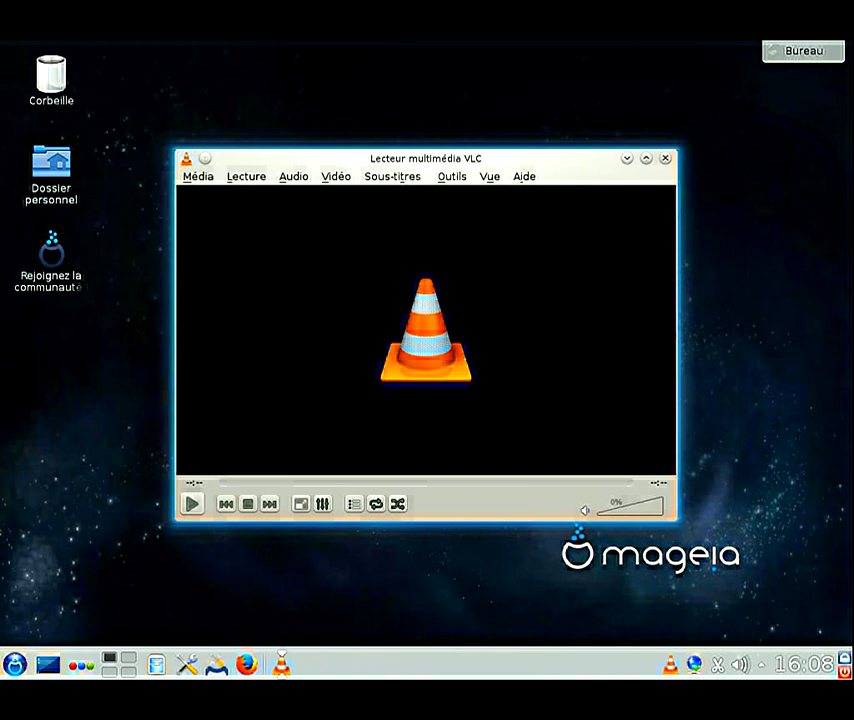
key(ctrl+q)
Step: Open Kickoff's Applications > Outils > Outils système list of system tools
click(14, 664)
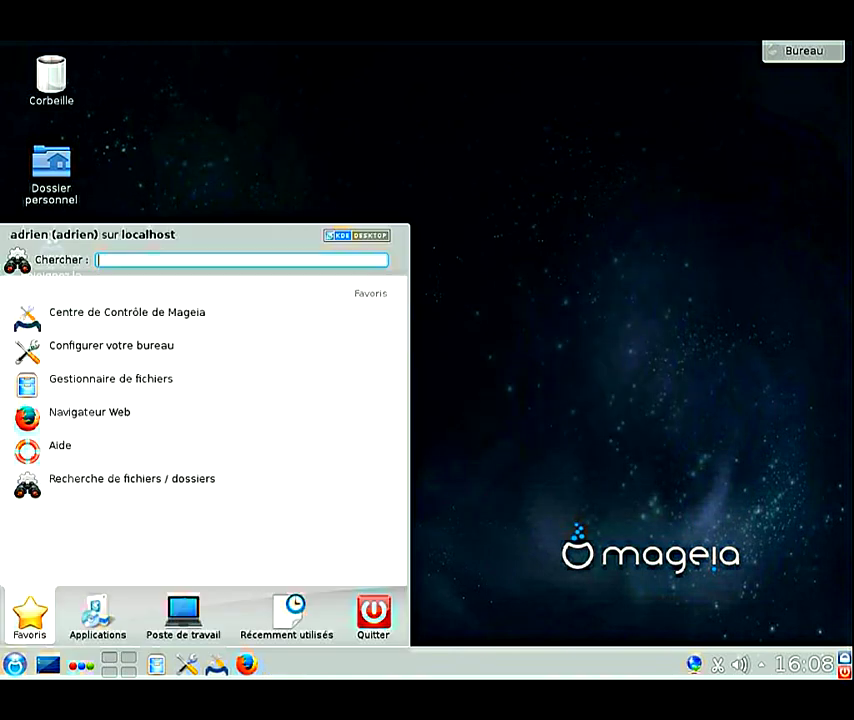
click(97, 615)
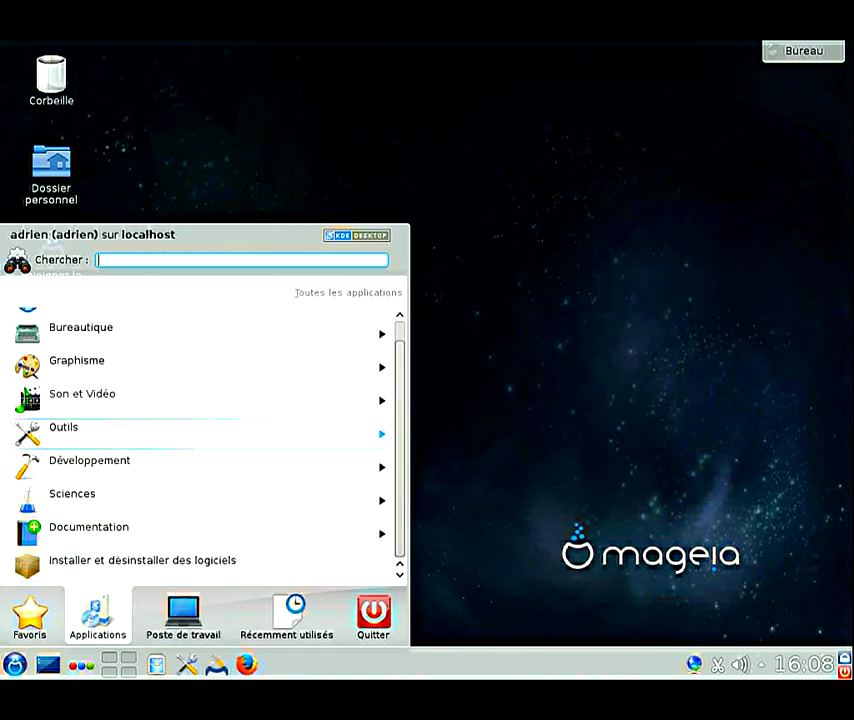
click(63, 427)
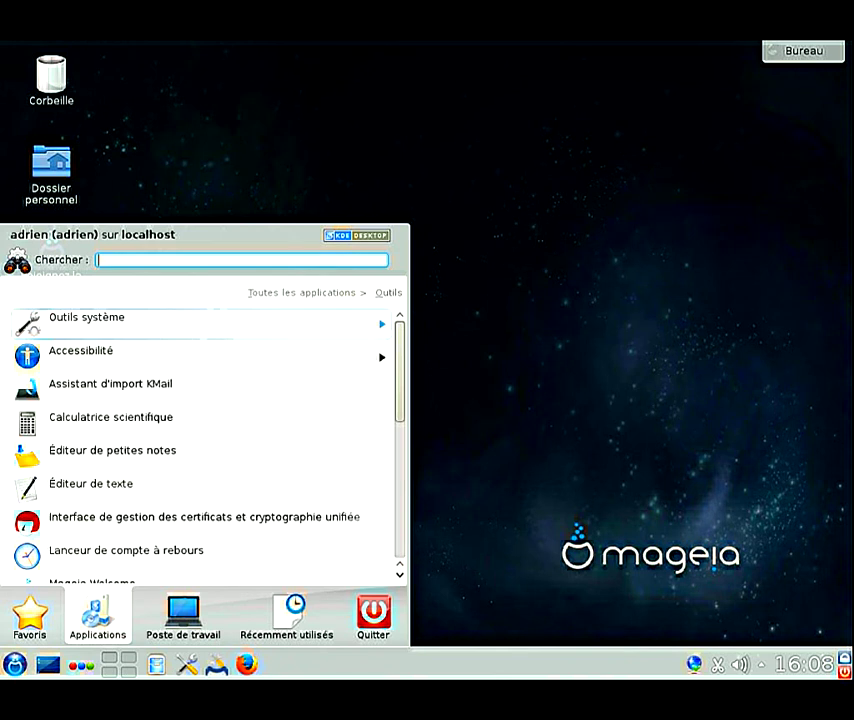
scroll(100, 455, down, 5)
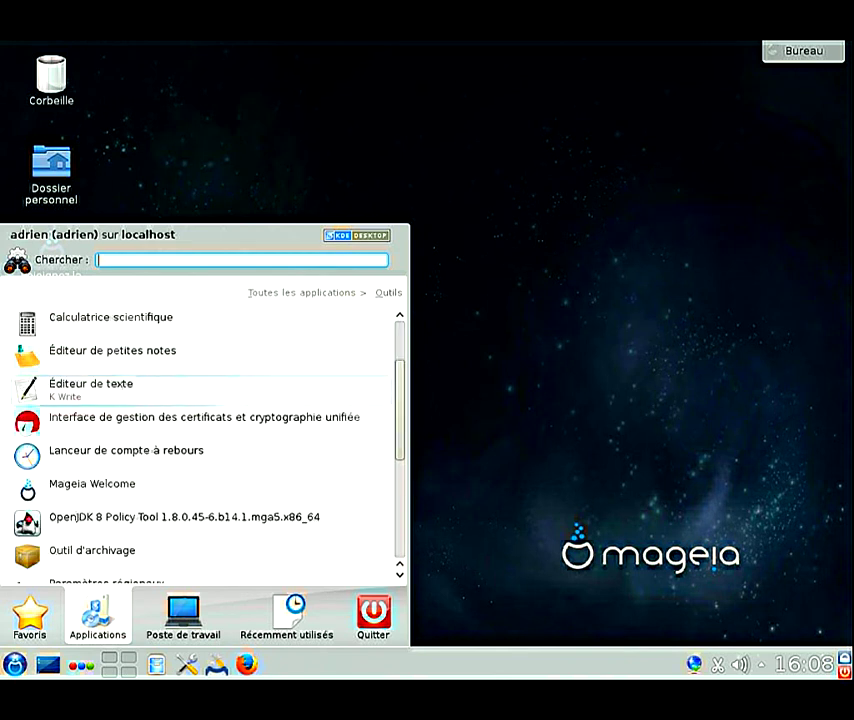
scroll(100, 420, up, 5)
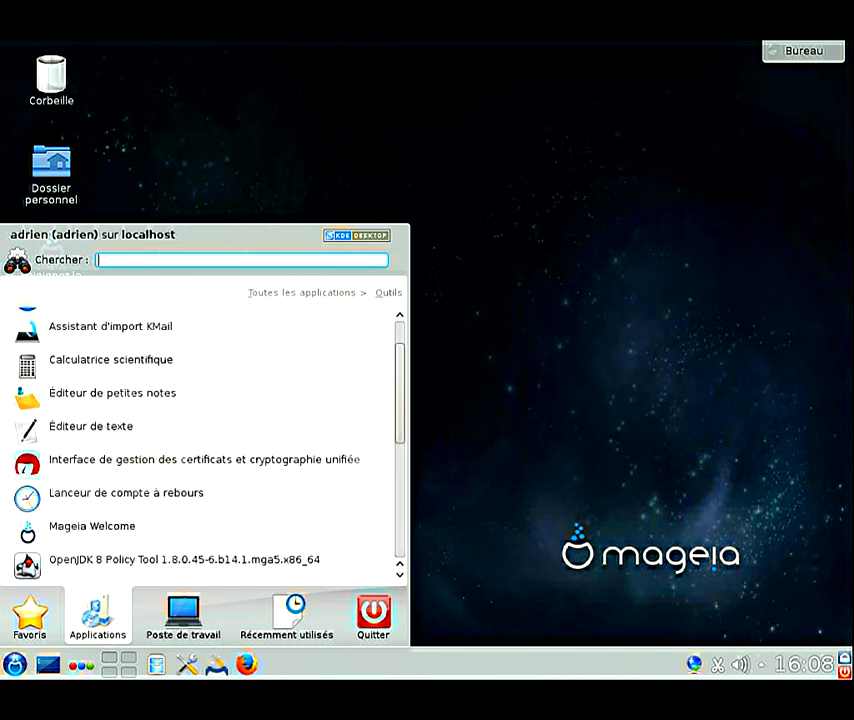
click(100, 318)
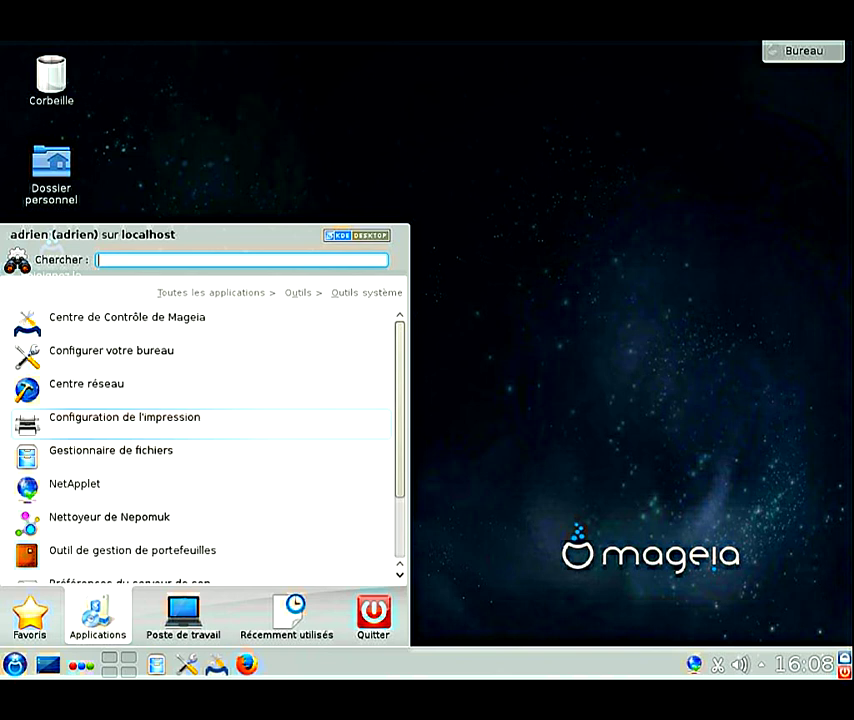
scroll(100, 424, down, 3)
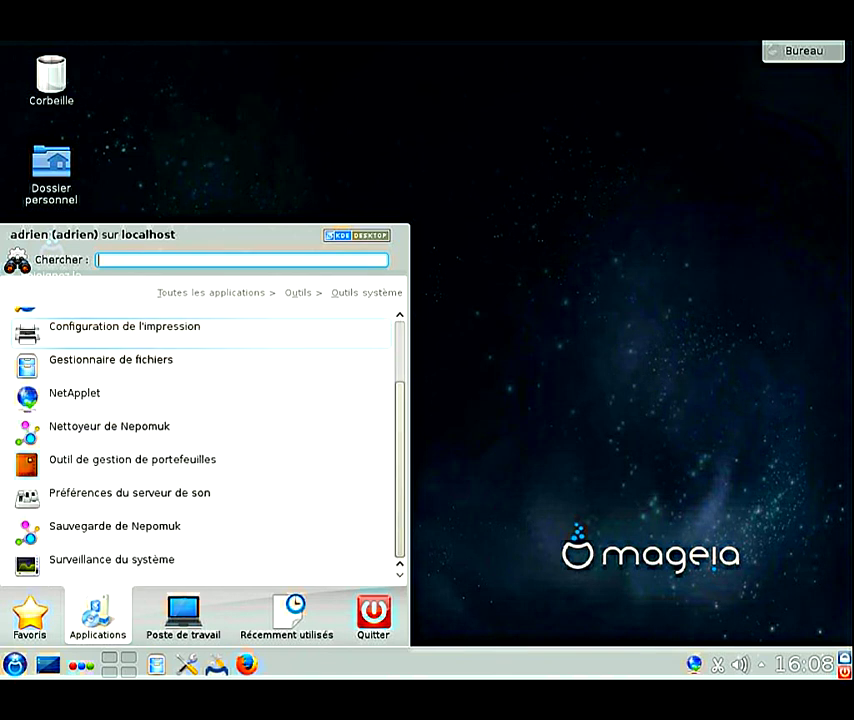
Step: Launch Surveillance du système, view the Charge du système CPU, memory and network graphs, then close it
click(110, 564)
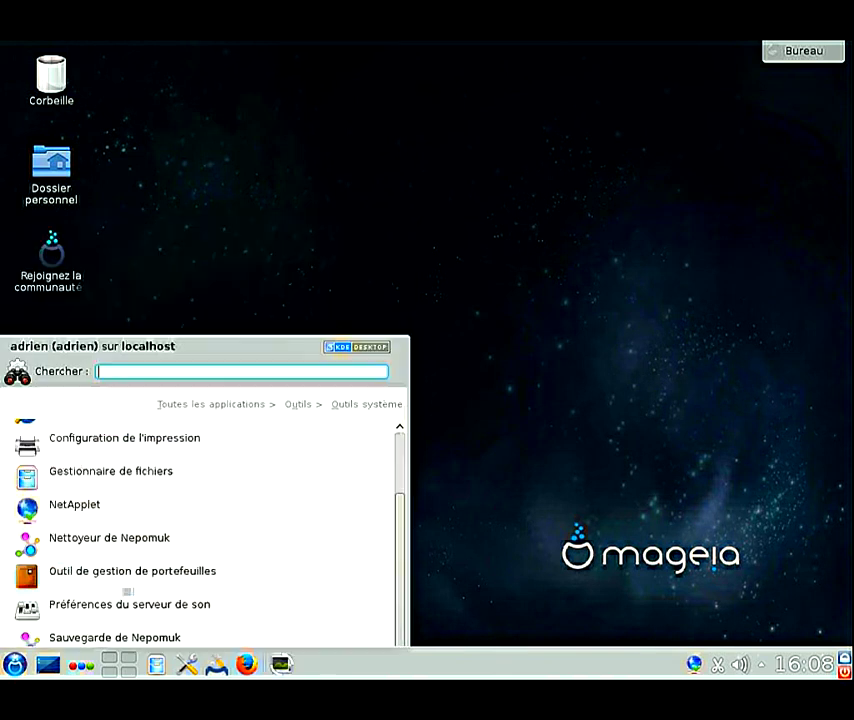
key(ctrl+Tab)
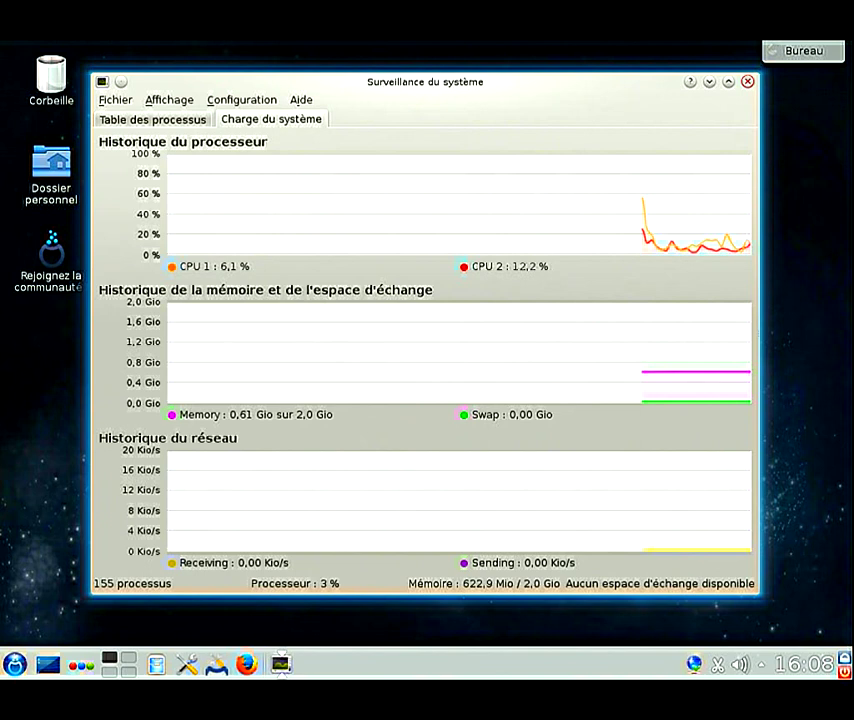
key(ctrl+q)
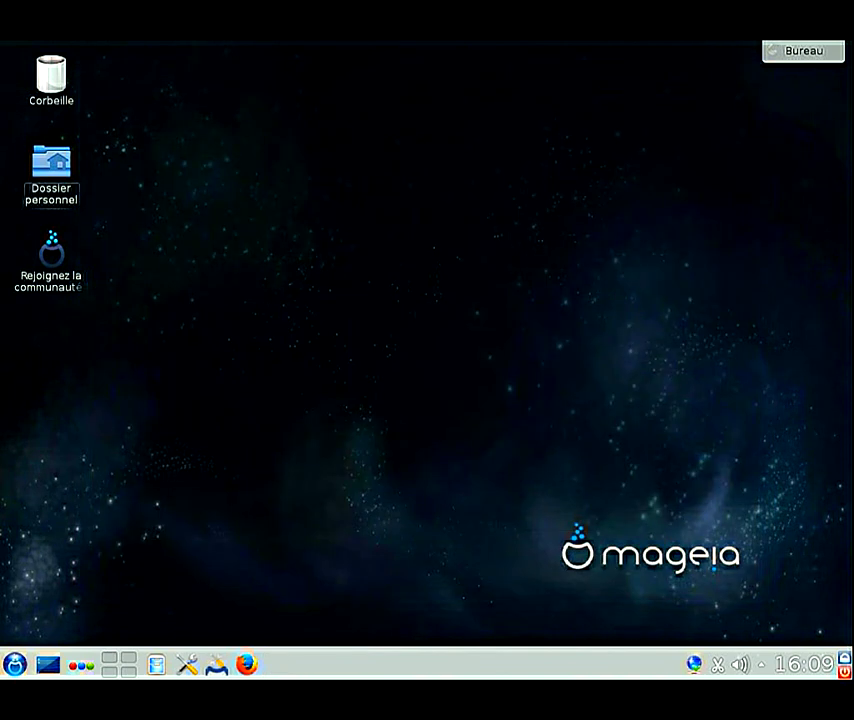
key(alt+F2)
text(konsole)
key(Return)
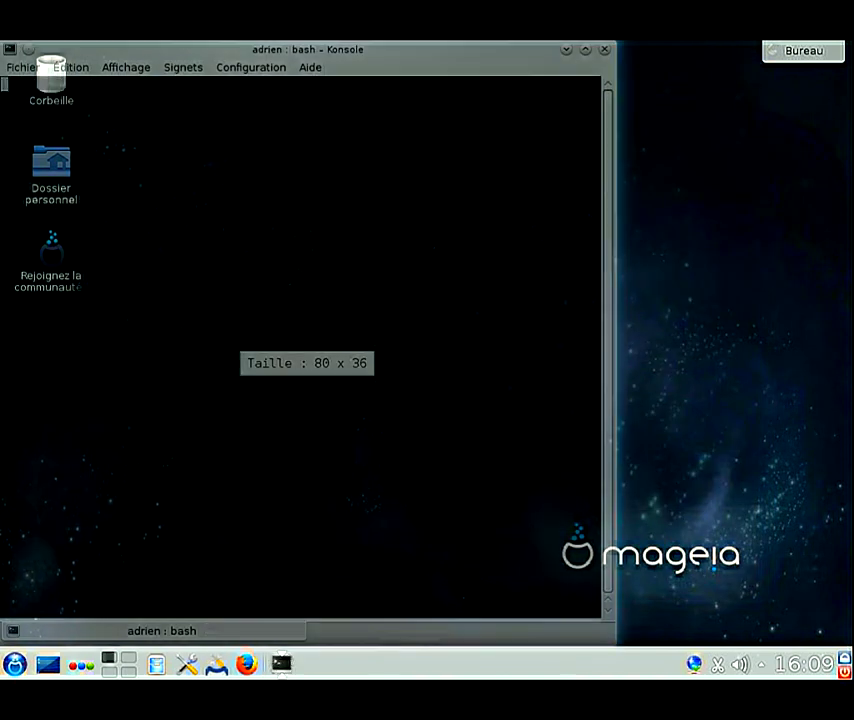
text(df -h)
key(Return)
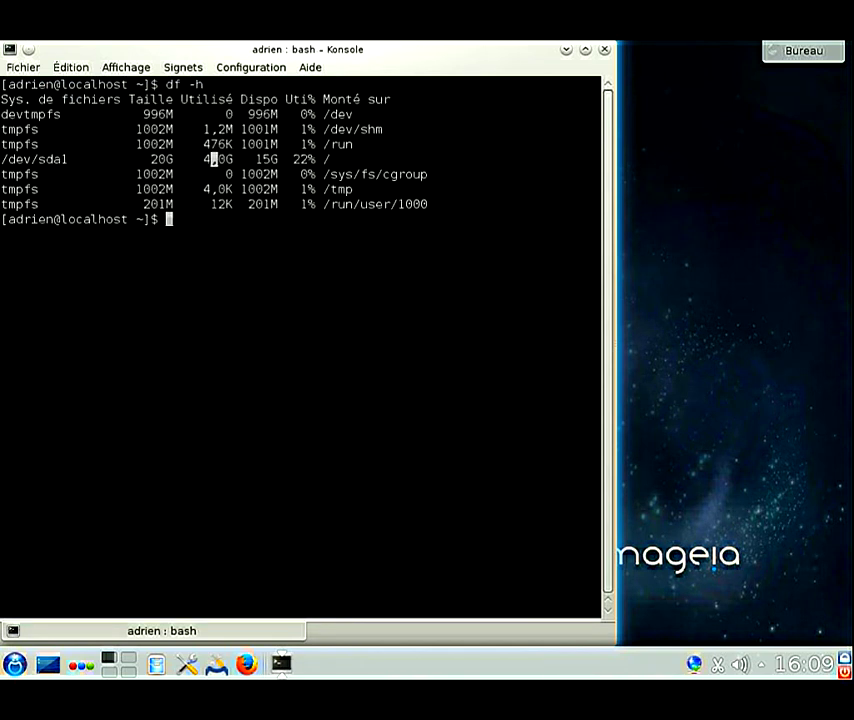
drag(204, 159, 232, 159)
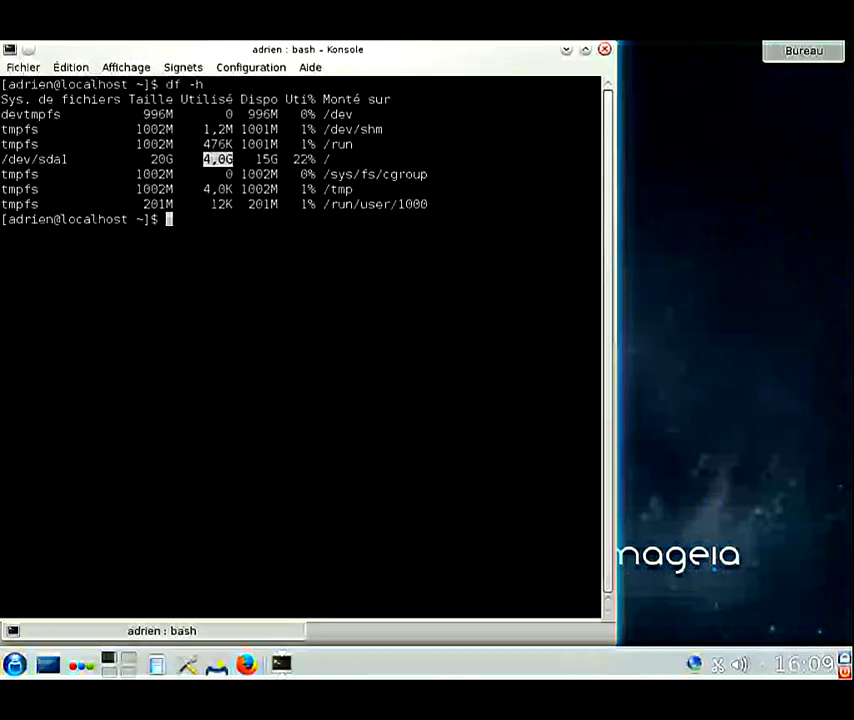
click(604, 49)
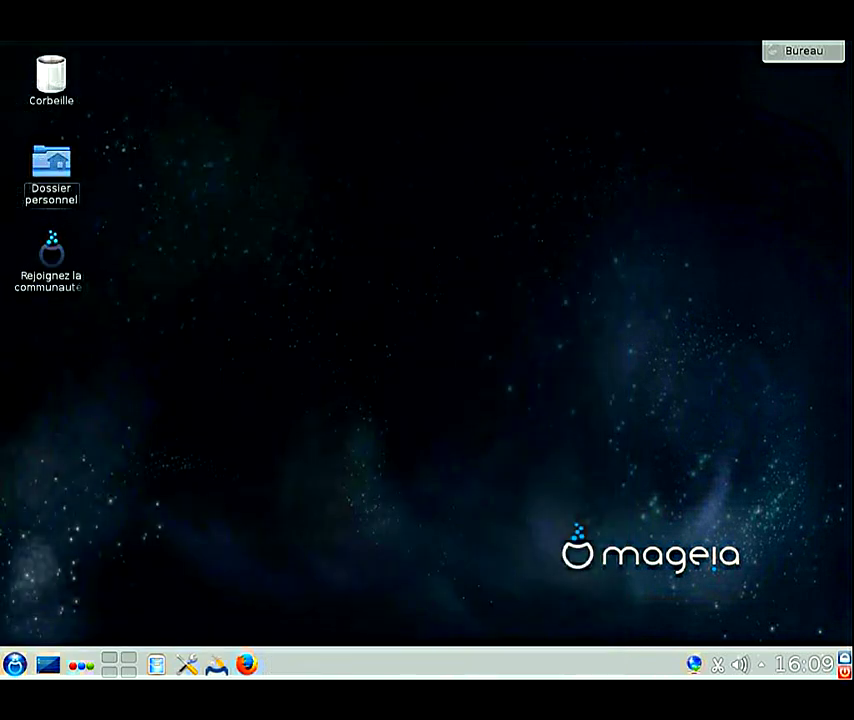
Step: Browse Kickoff's Sciences > Mathématiques category, then switch to the Favoris list
click(14, 664)
click(97, 612)
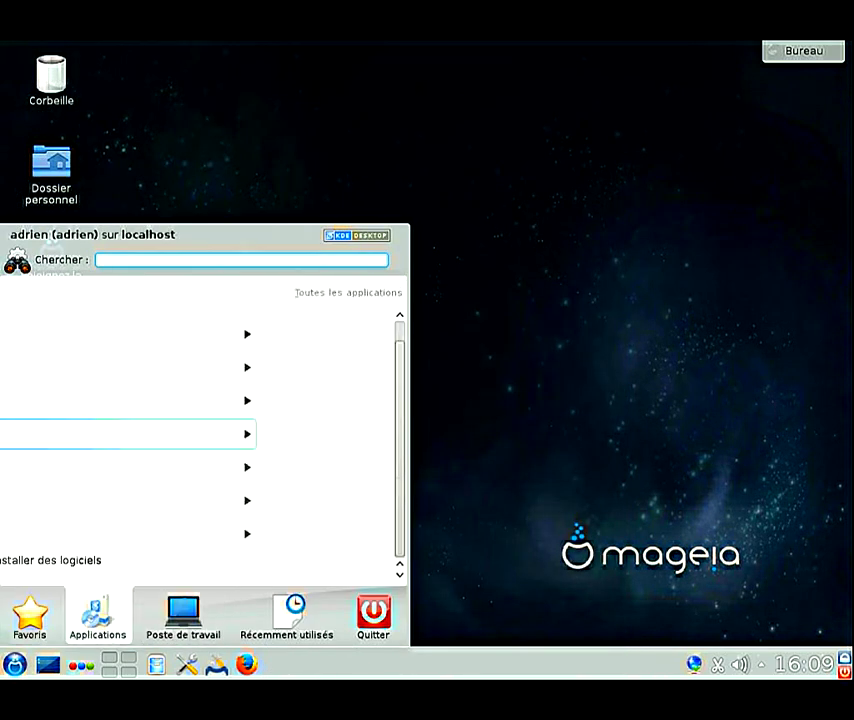
click(72, 495)
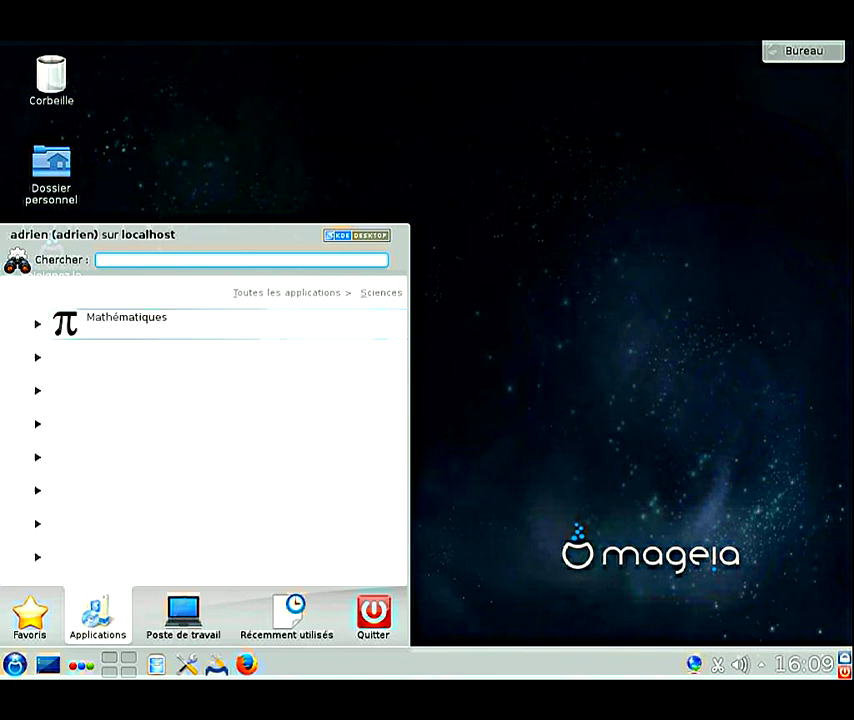
click(89, 322)
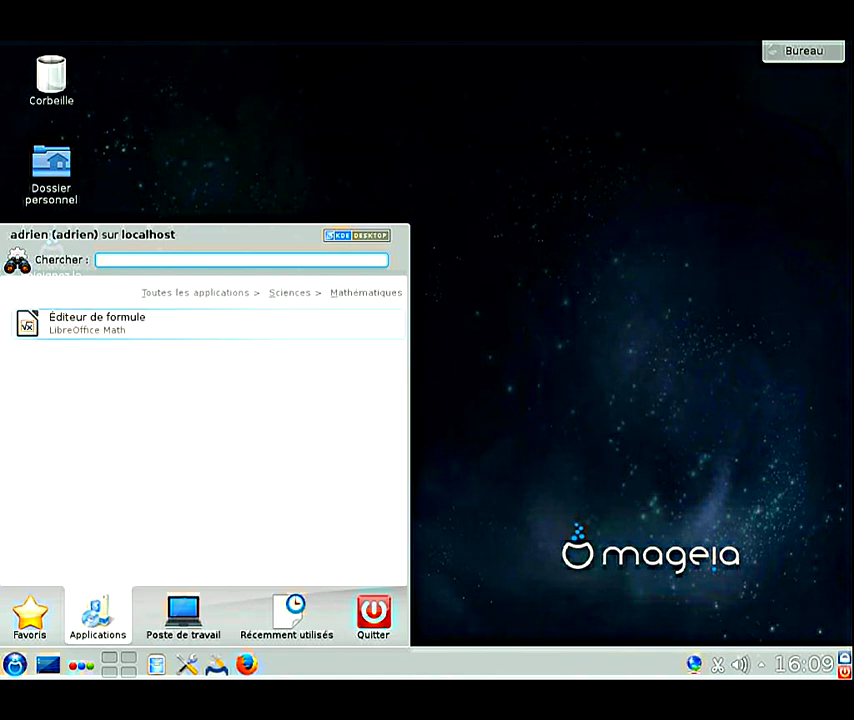
click(30, 615)
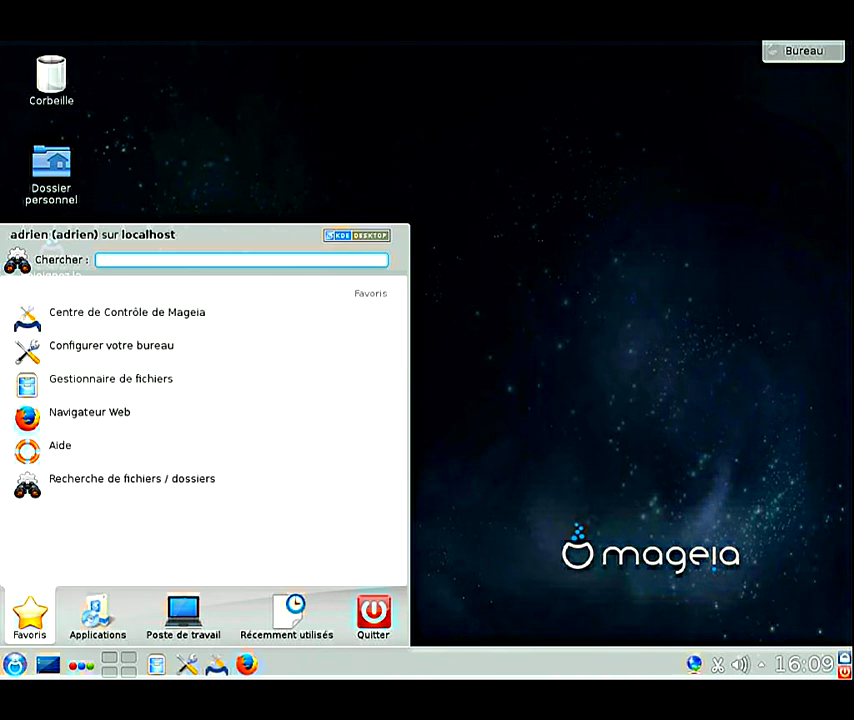
Step: Open Configurer votre bureau from the favourites and scroll through the settings category overview
click(112, 350)
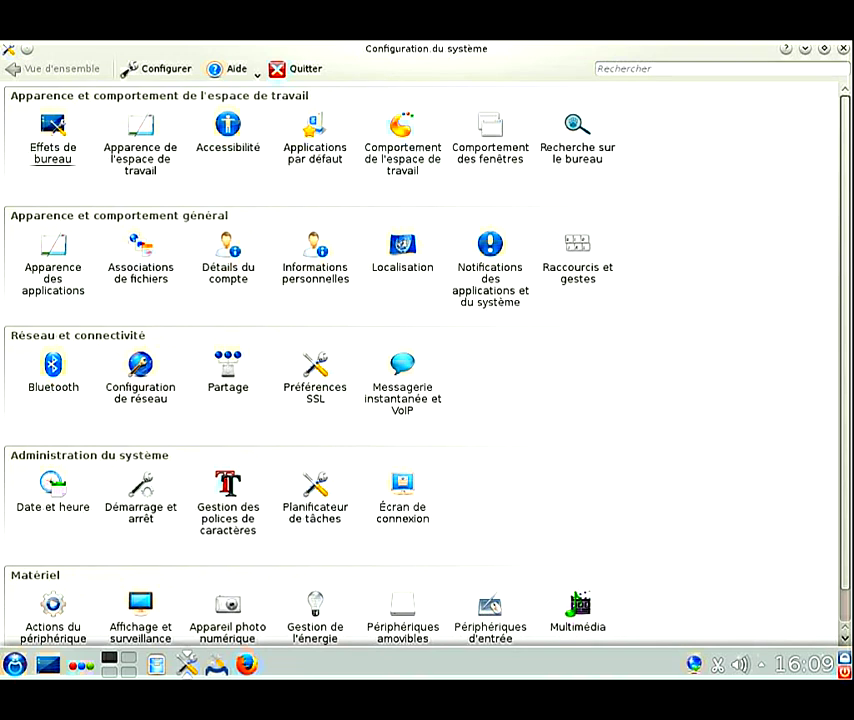
scroll(427, 360, down, 1)
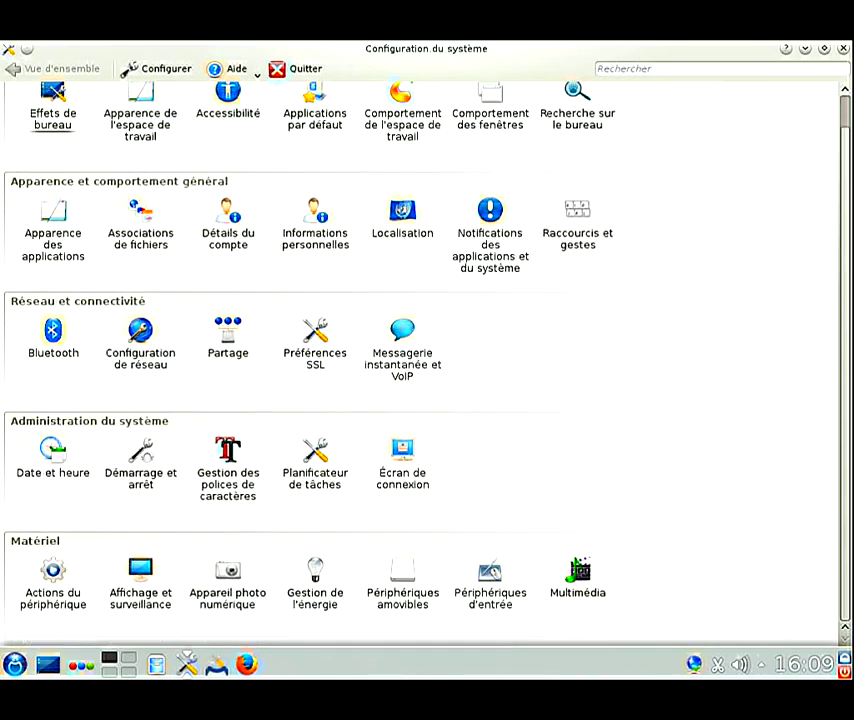
scroll(490, 145, up, 1)
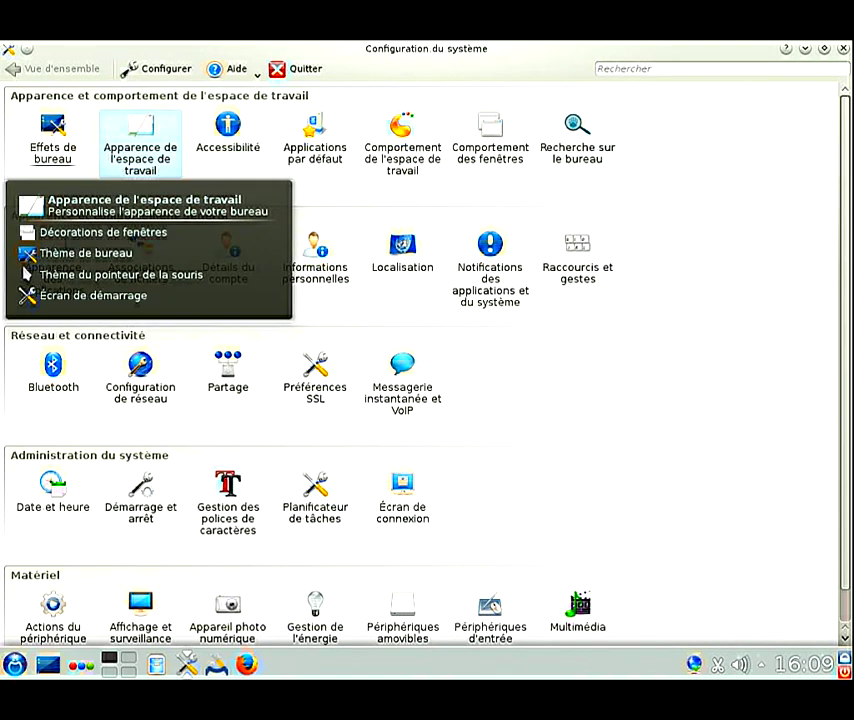
Step: Review the Thème de bureau, Thème du pointeur and Écran de démarrage appearance pages, then close System Settings
click(140, 140)
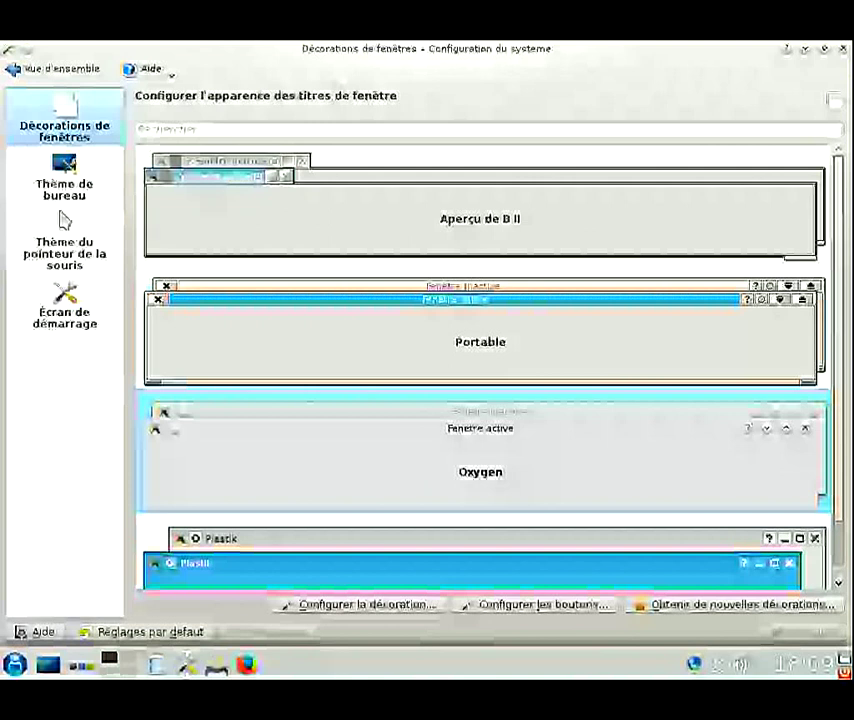
scroll(480, 370, down, 1)
scroll(480, 370, up, 1)
click(64, 178)
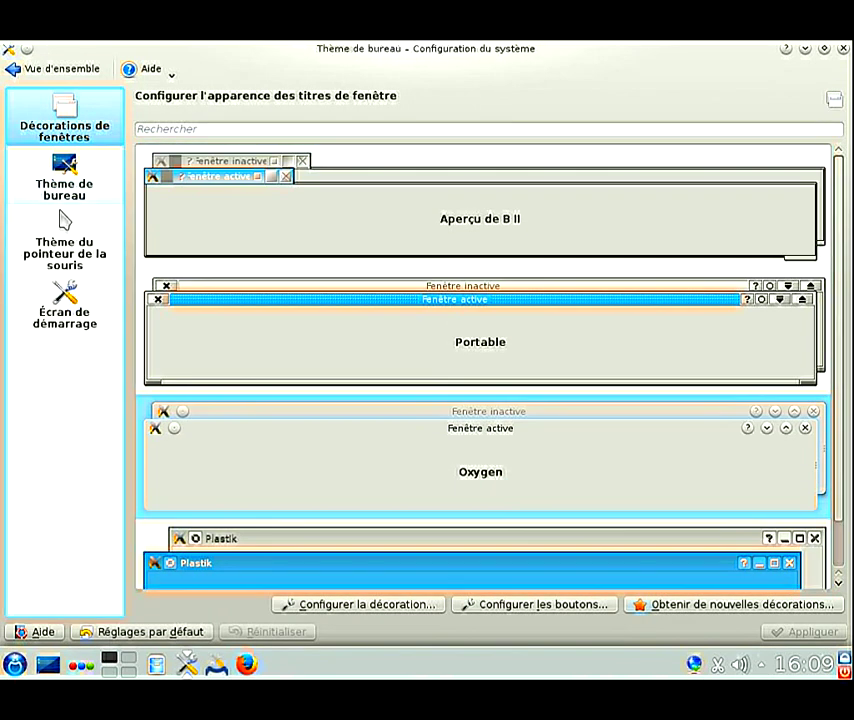
click(62, 225)
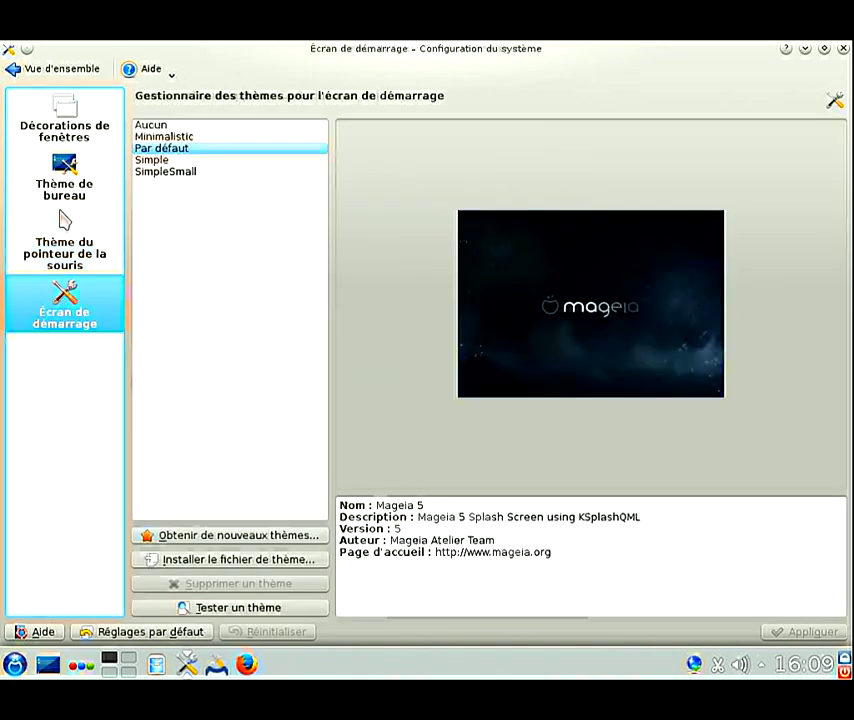
click(64, 303)
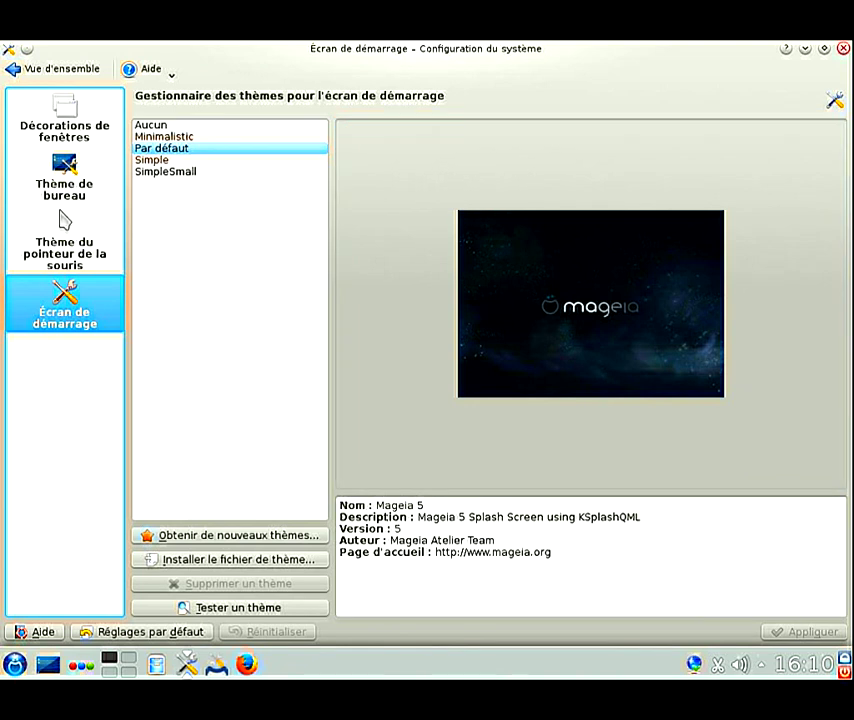
click(843, 48)
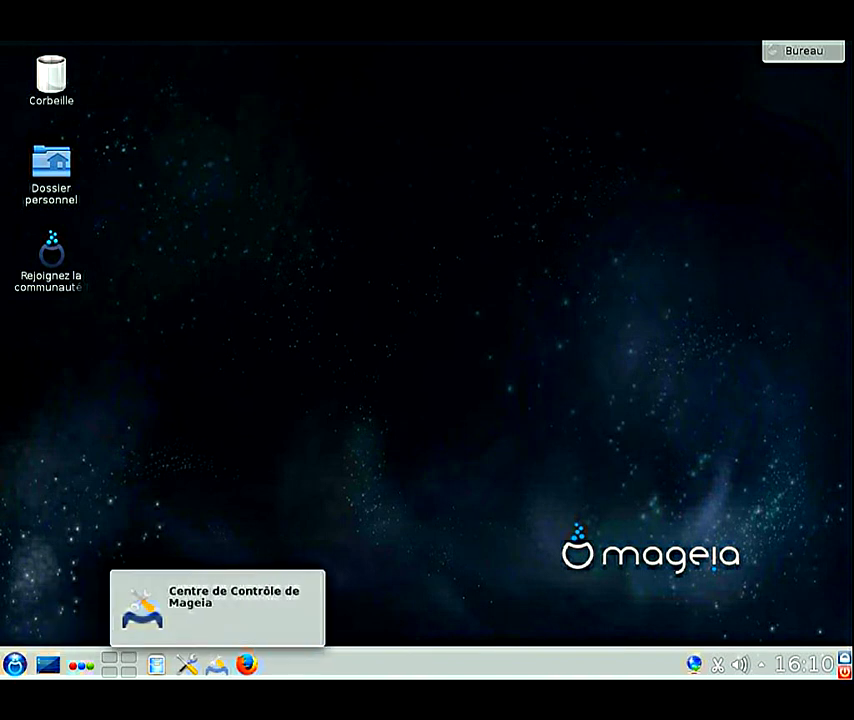
Step: Launch Centre de Contrôle de Mageia from Kickoff Favoris, authenticating with the root password
key(alt+F1)
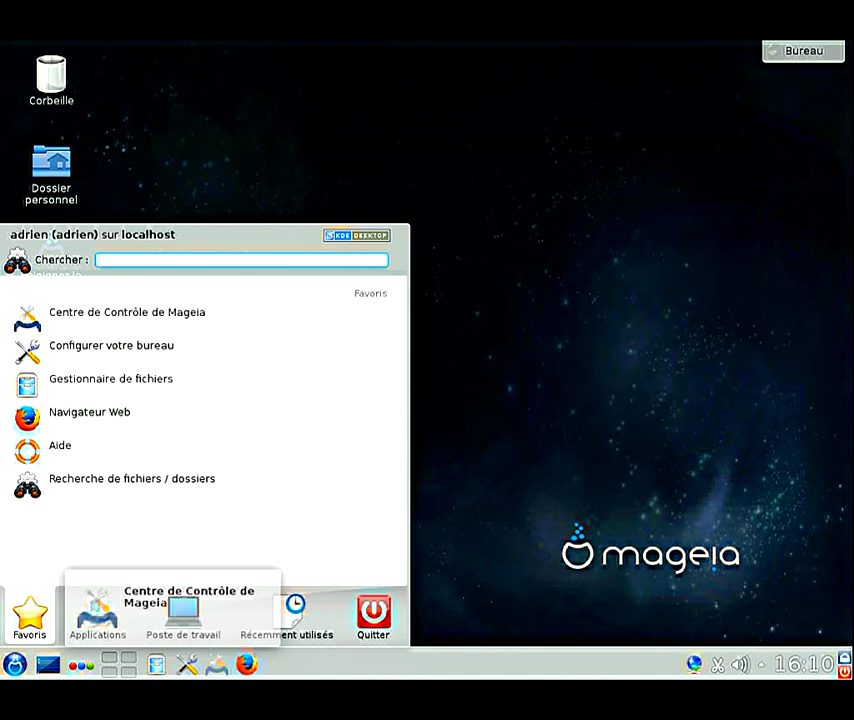
click(216, 664)
text(••••••••)
key(Return)
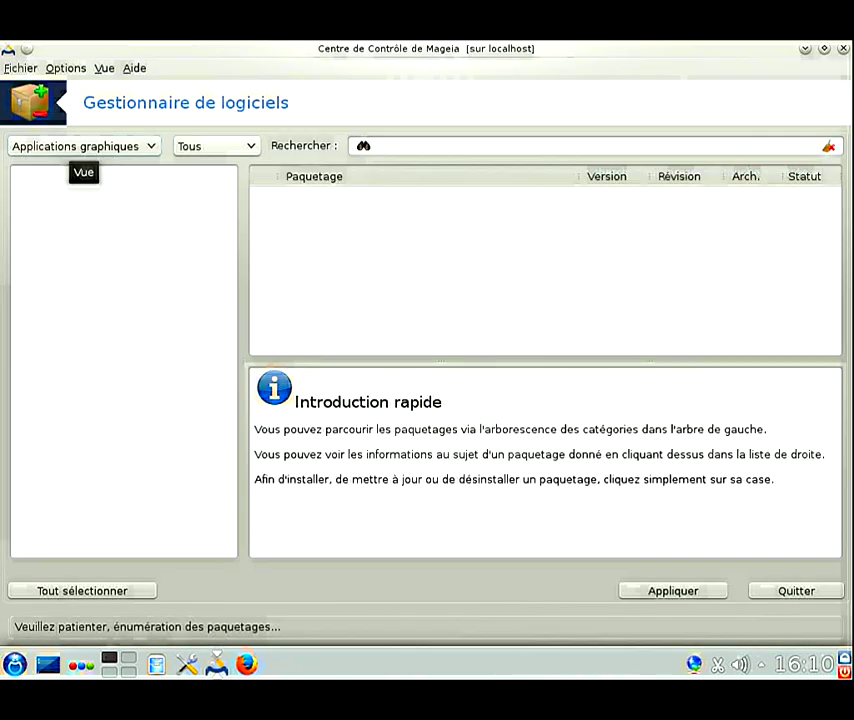
Step: Filter the Software Manager to Méta paquetages and search for 'task' codec packages
click(83, 146)
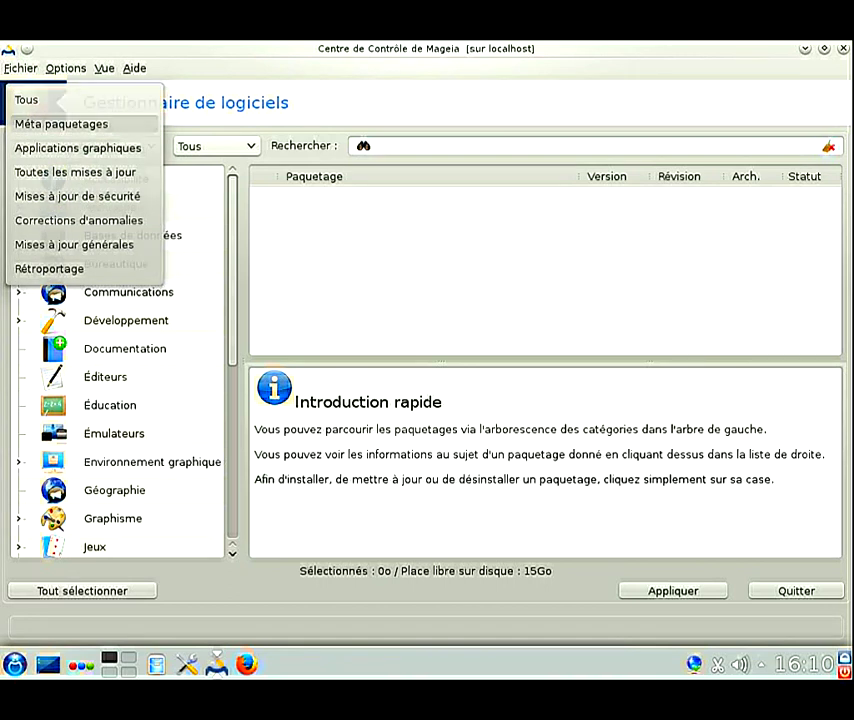
click(60, 123)
click(375, 146)
text(task-co)
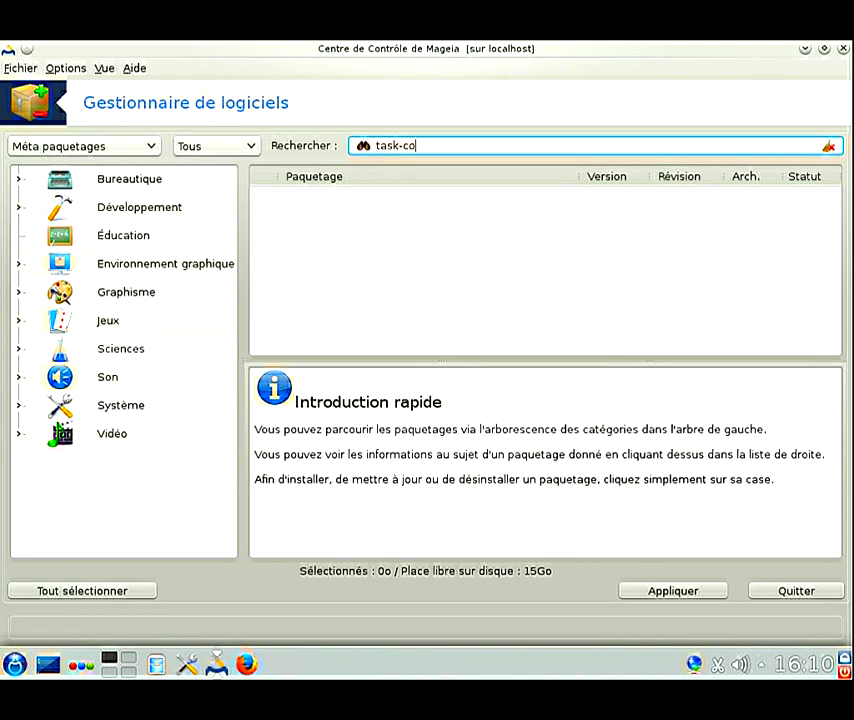
key(Return)
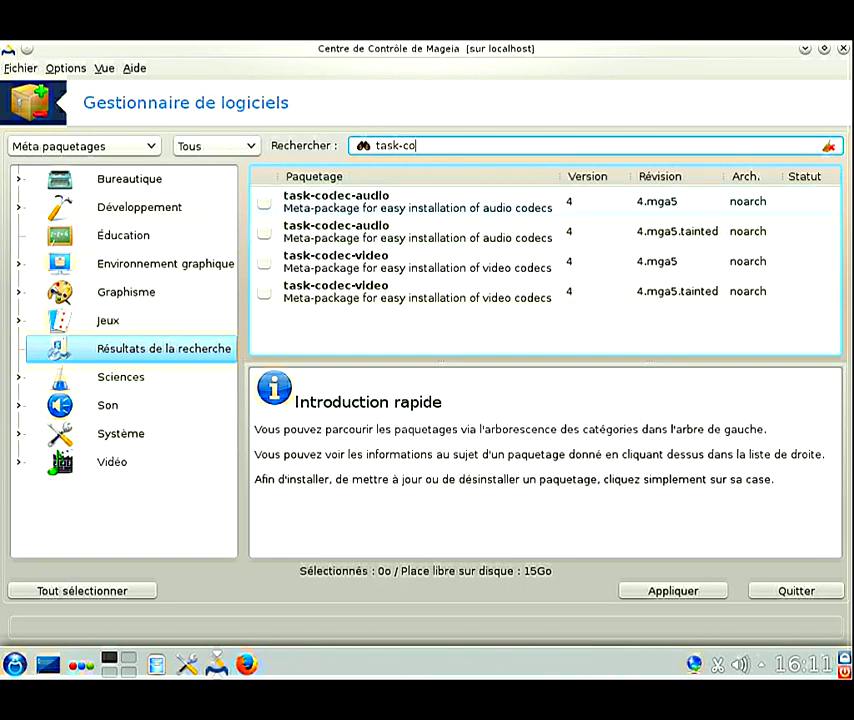
Step: Tick the 4.mga5.tainted task-codec-audio and task-codec-video rows, accepting their dependencies
click(400, 201)
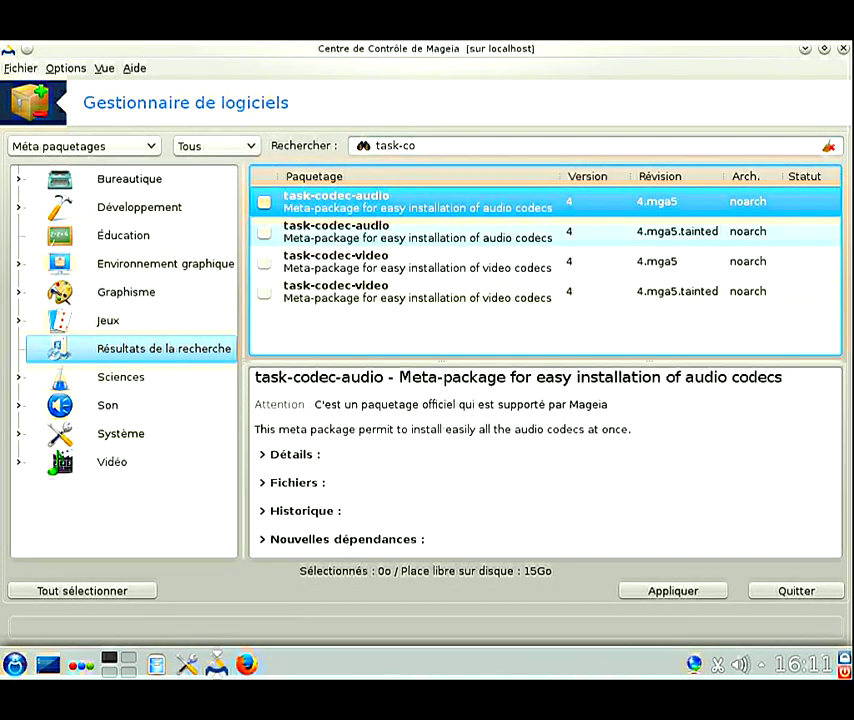
click(264, 232)
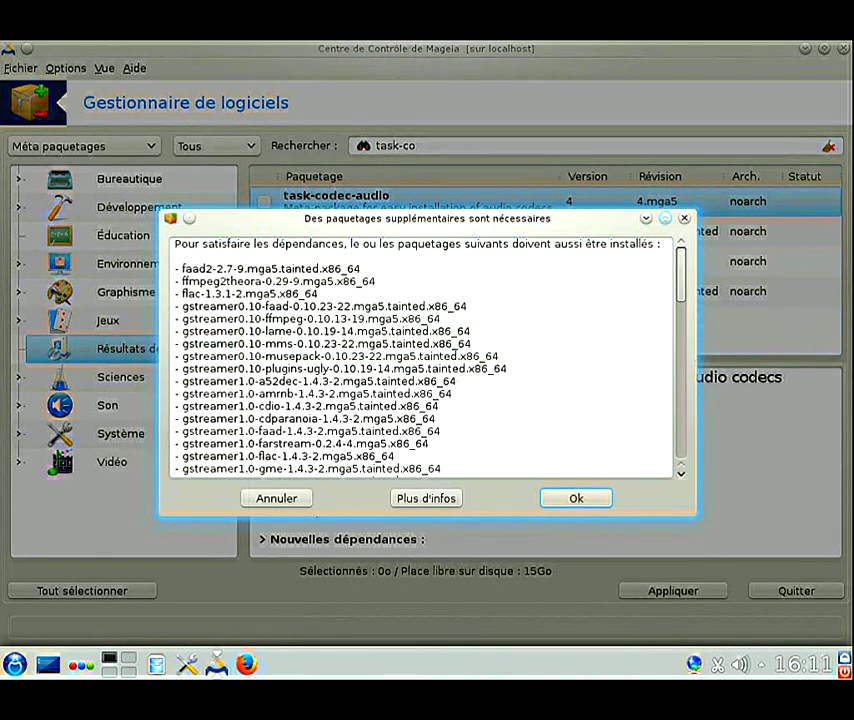
click(665, 218)
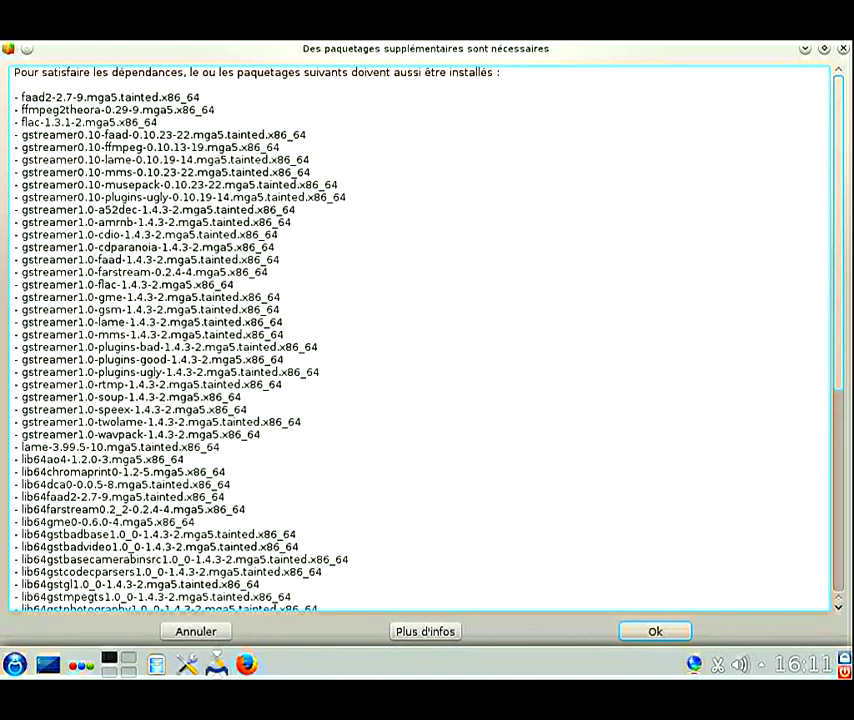
drag(92, 133, 92, 406)
click(92, 406)
scroll(420, 338, down, 9)
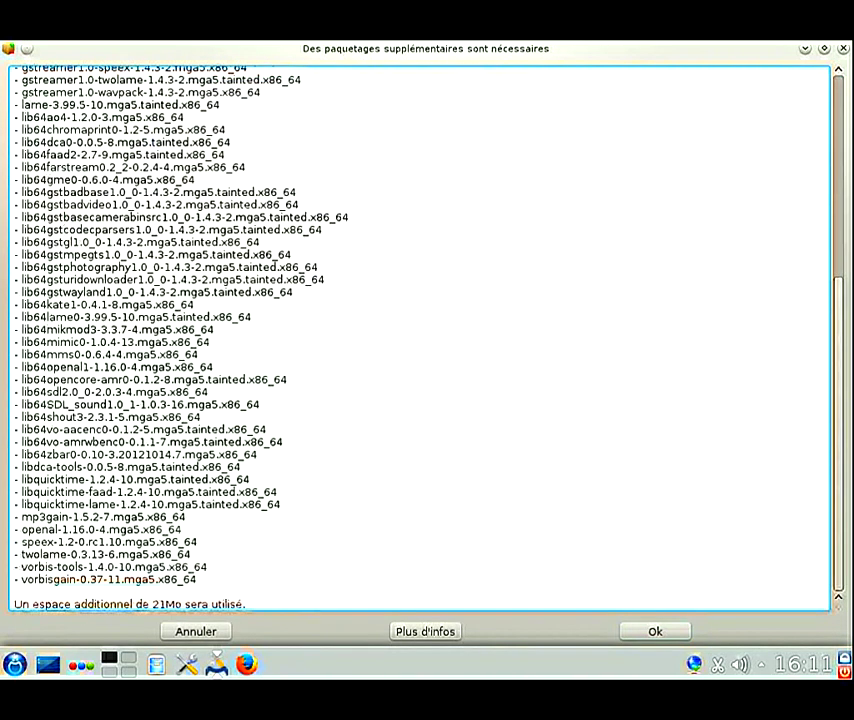
double_click(24, 554)
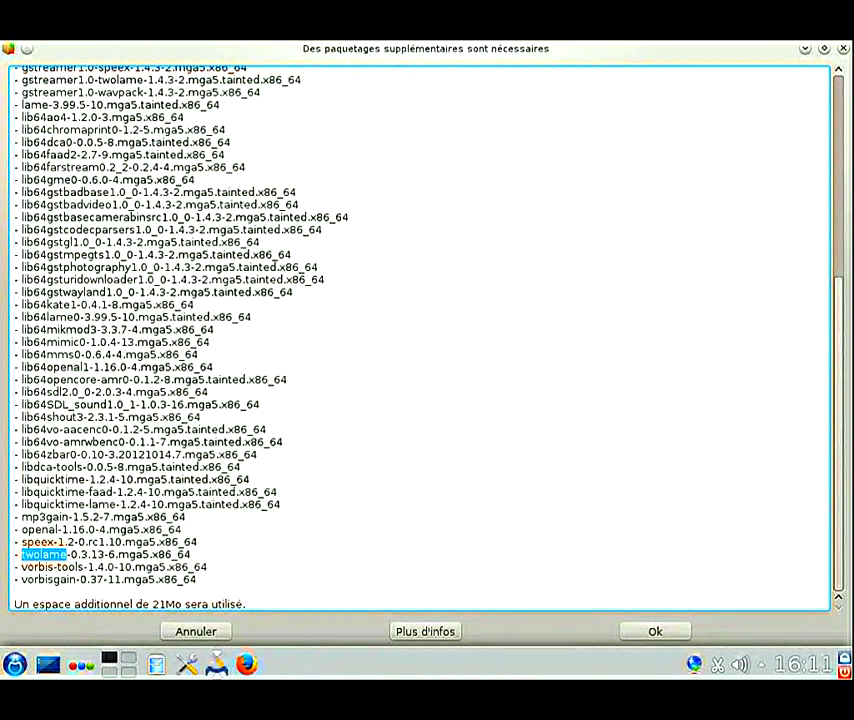
double_click(30, 104)
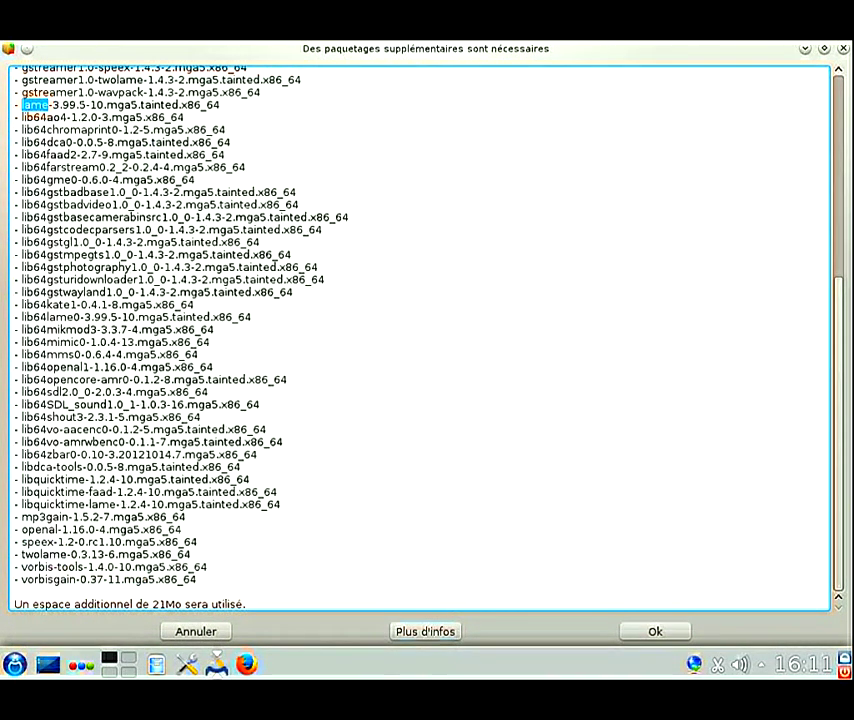
key(Return)
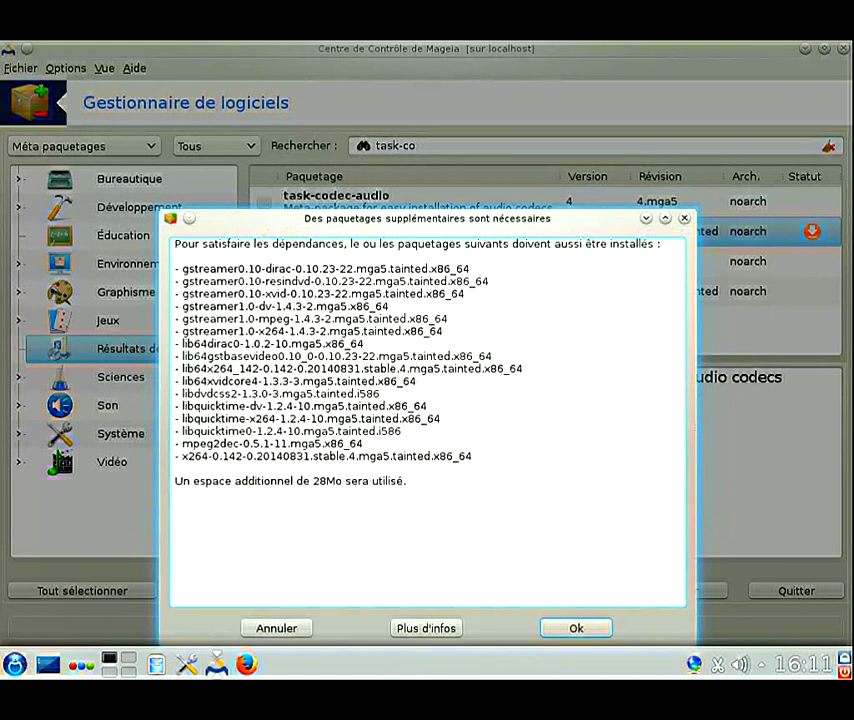
key(Return)
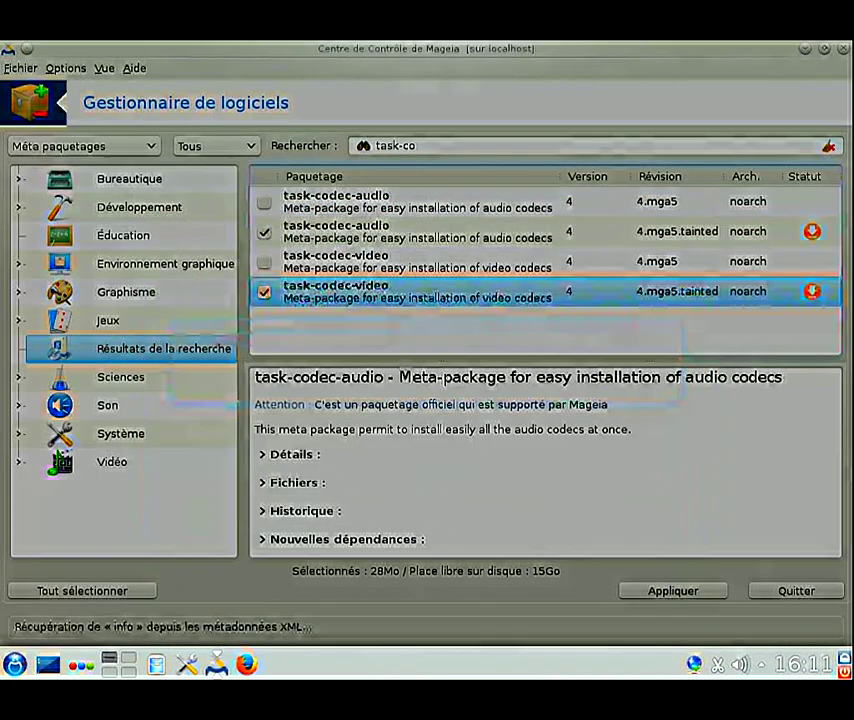
Step: Apply the marked codec packages and confirm the 85-package installation list
click(673, 590)
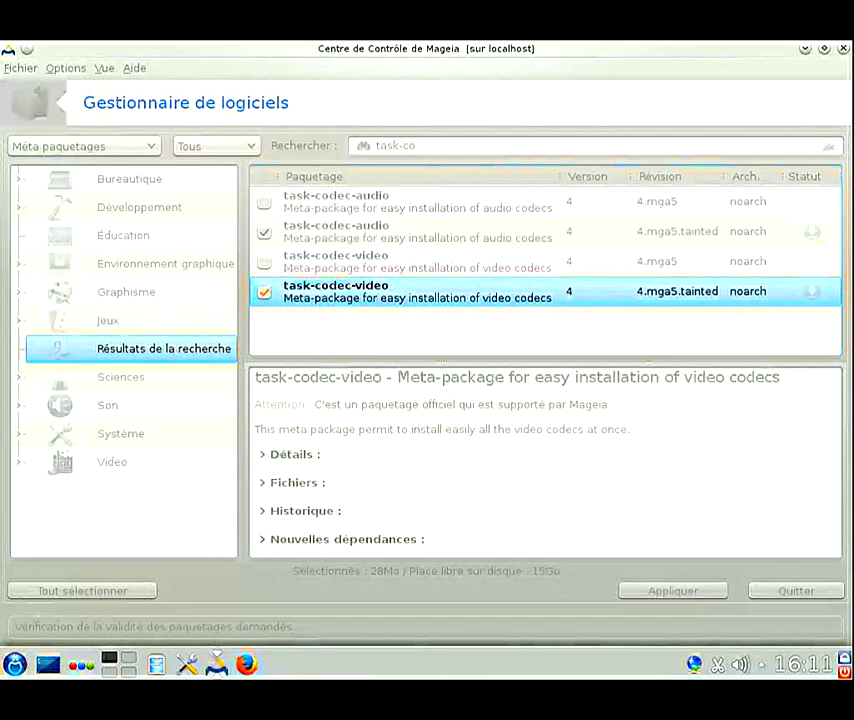
scroll(423, 355, down, 12)
key(Return)
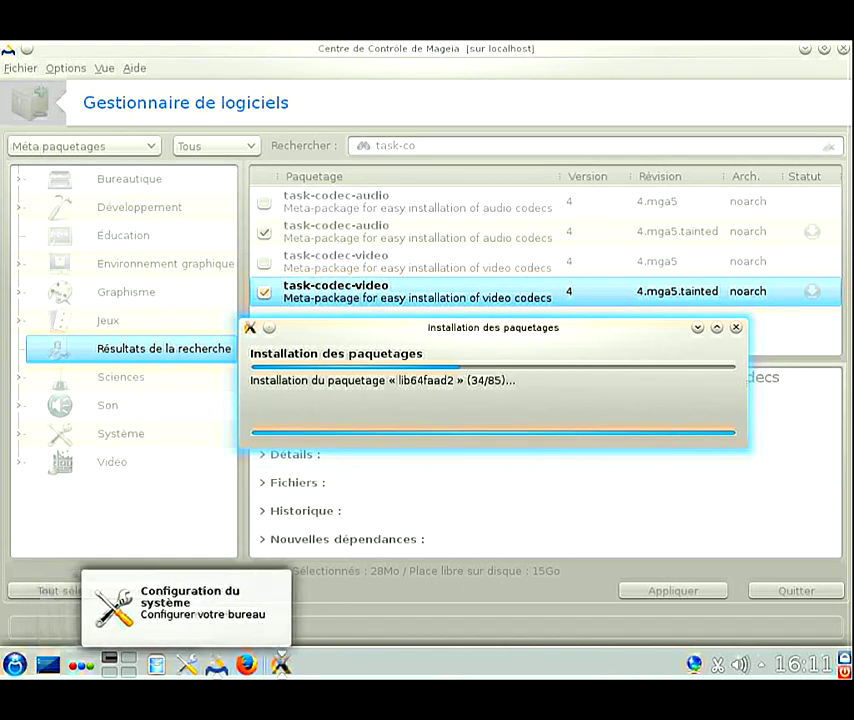
Step: Wait for the installation to finish, then dismiss the Paquetages orphelins notice with OK
click(15, 663)
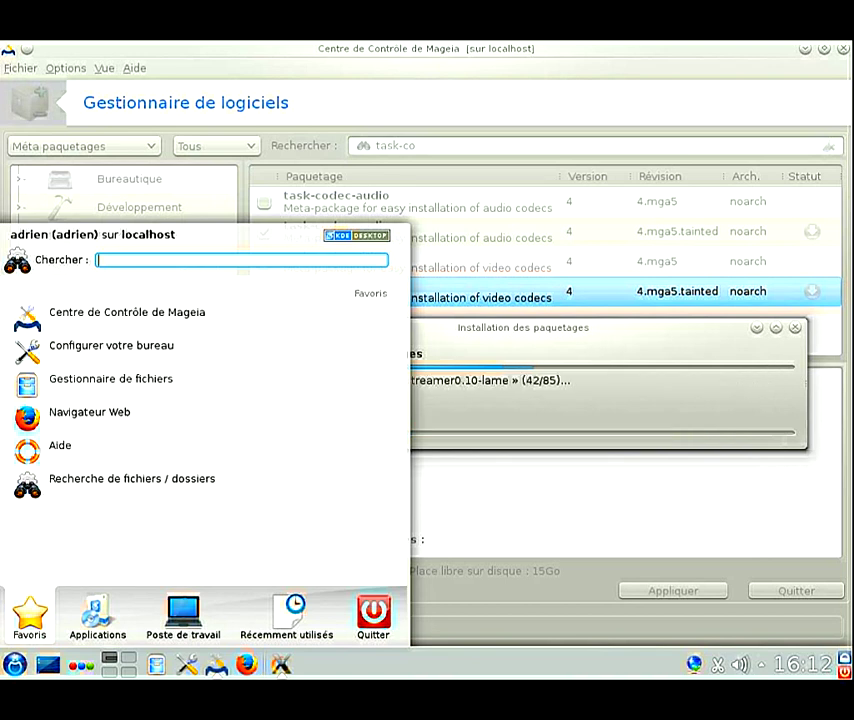
mouse_move(183, 615)
mouse_move(287, 615)
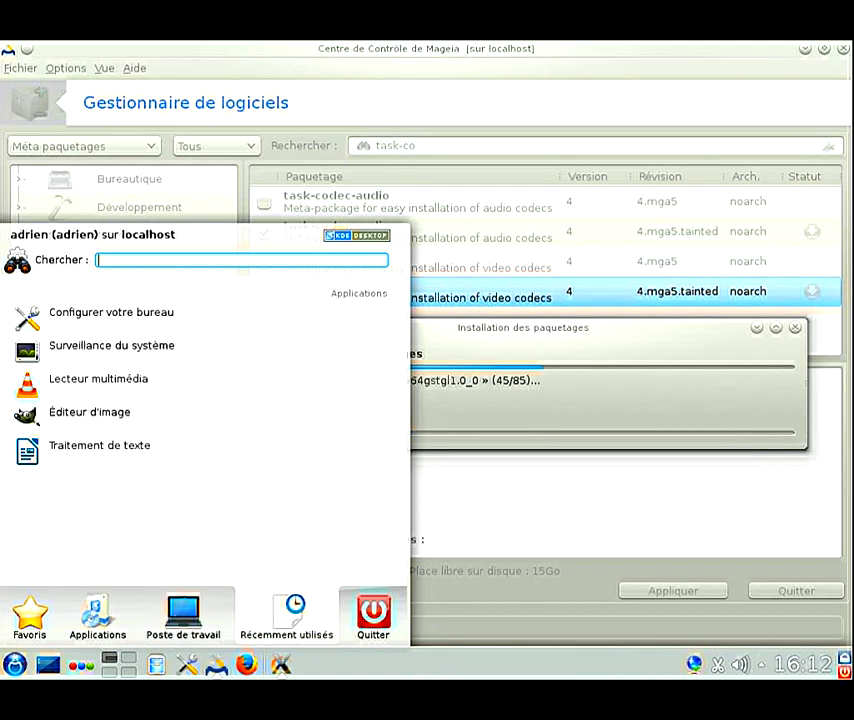
key(Escape)
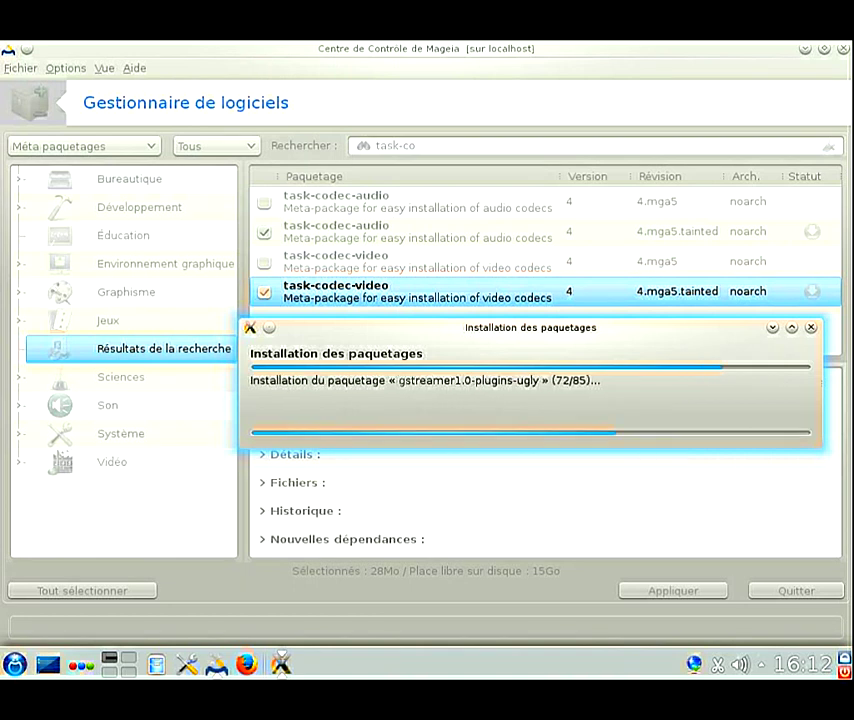
key(alt+Tab)
key(alt+Tab)
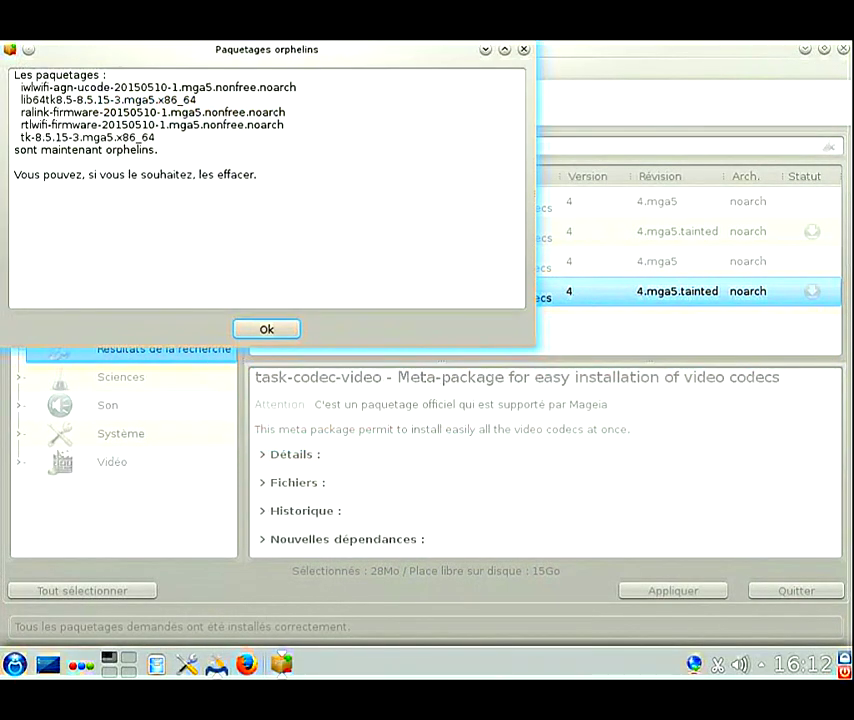
key(Return)
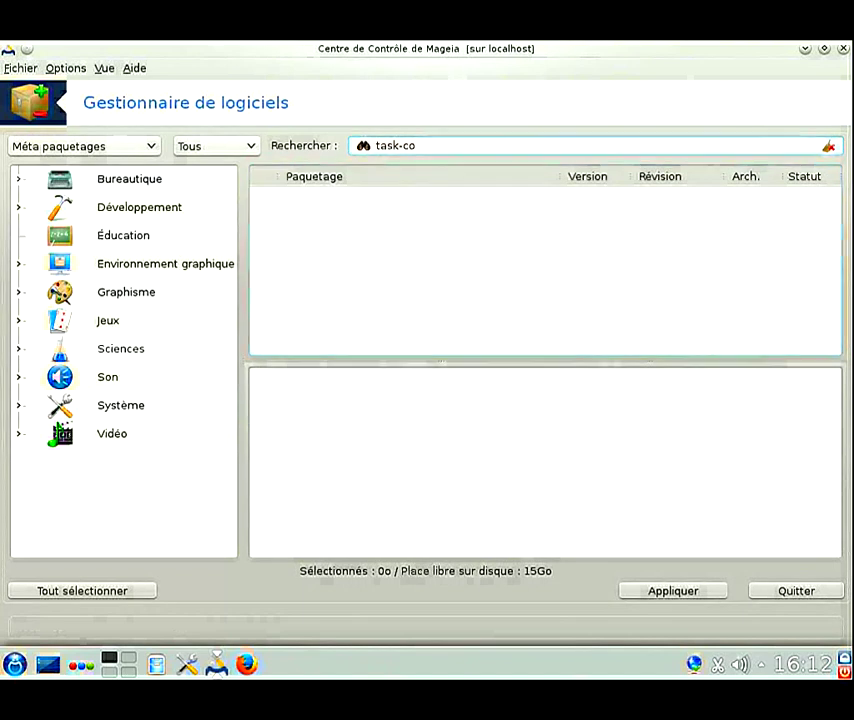
Step: Set the filter to Applications graphiques and search for 'flash'
click(82, 146)
key(Down)
key(Return)
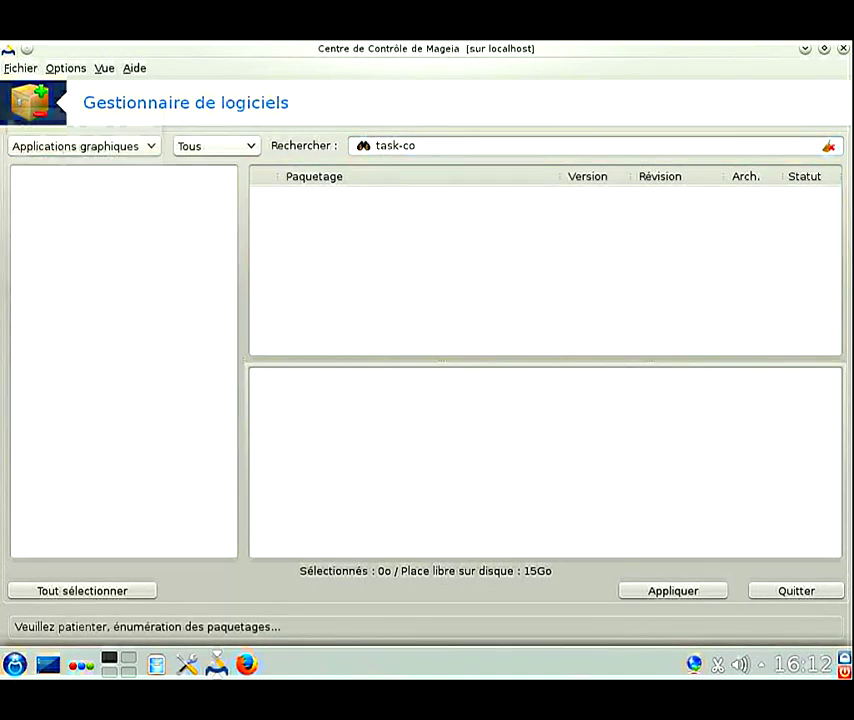
click(82, 146)
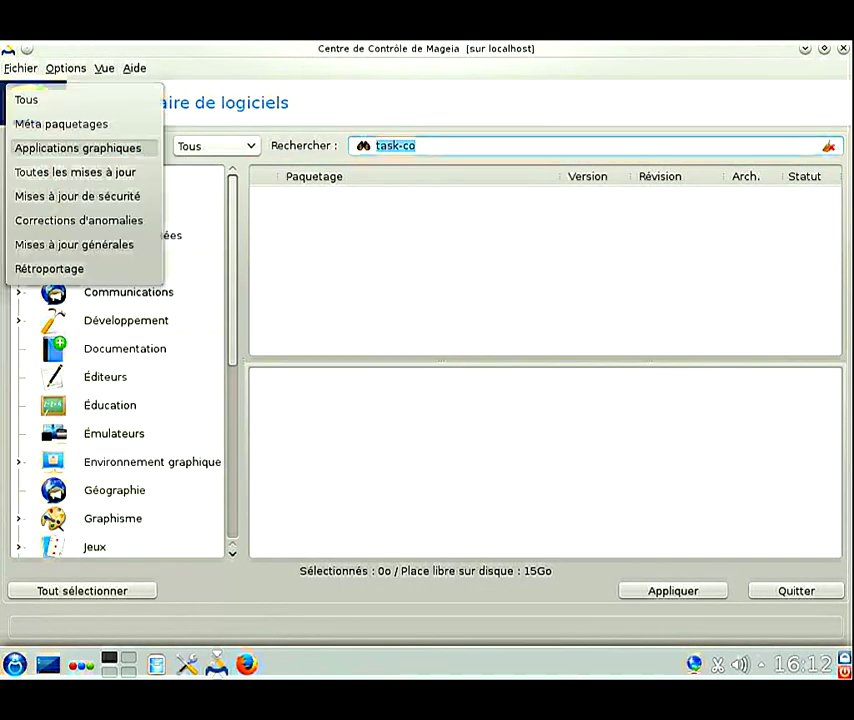
click(82, 146)
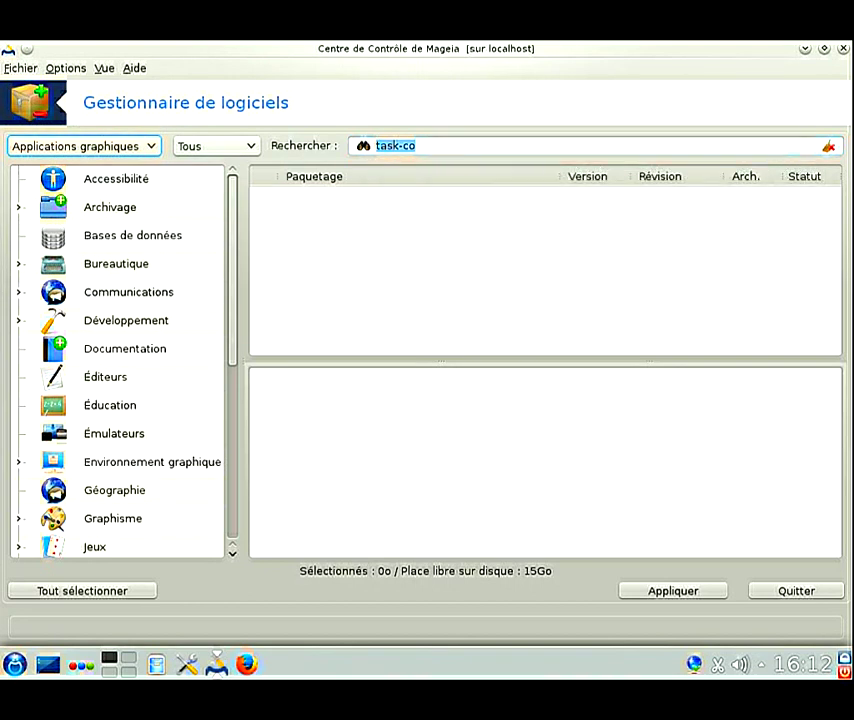
text(f)
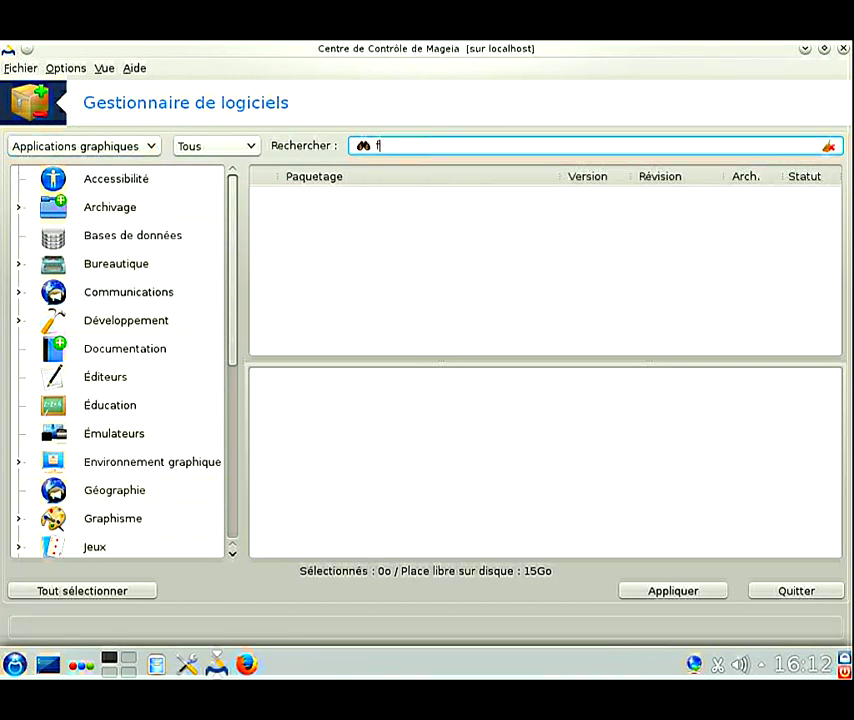
text(lash)
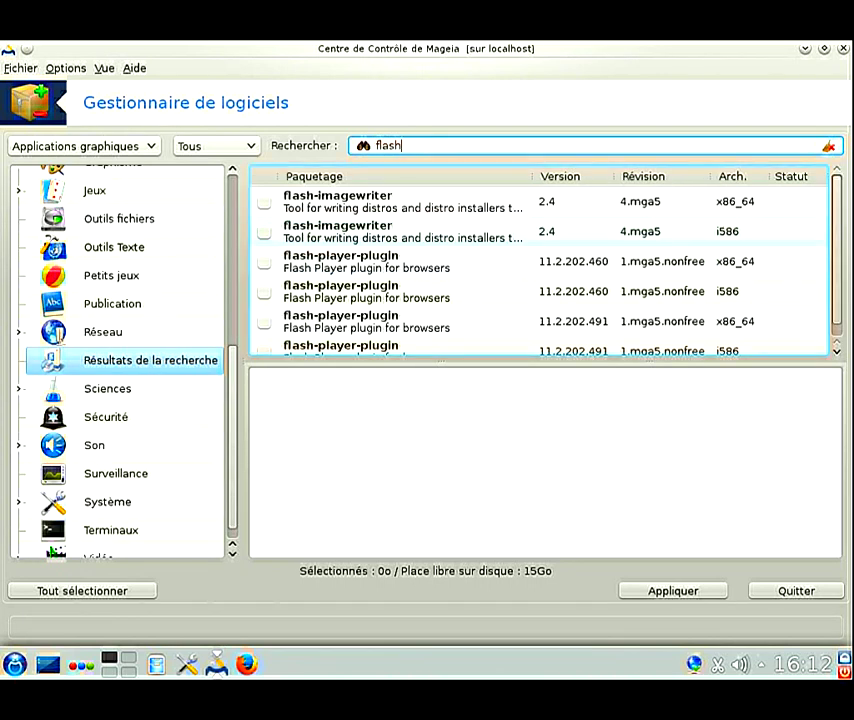
Step: Replace the search text with 'skype', leaving get-skype 4.3.0.37 listed
click(83, 146)
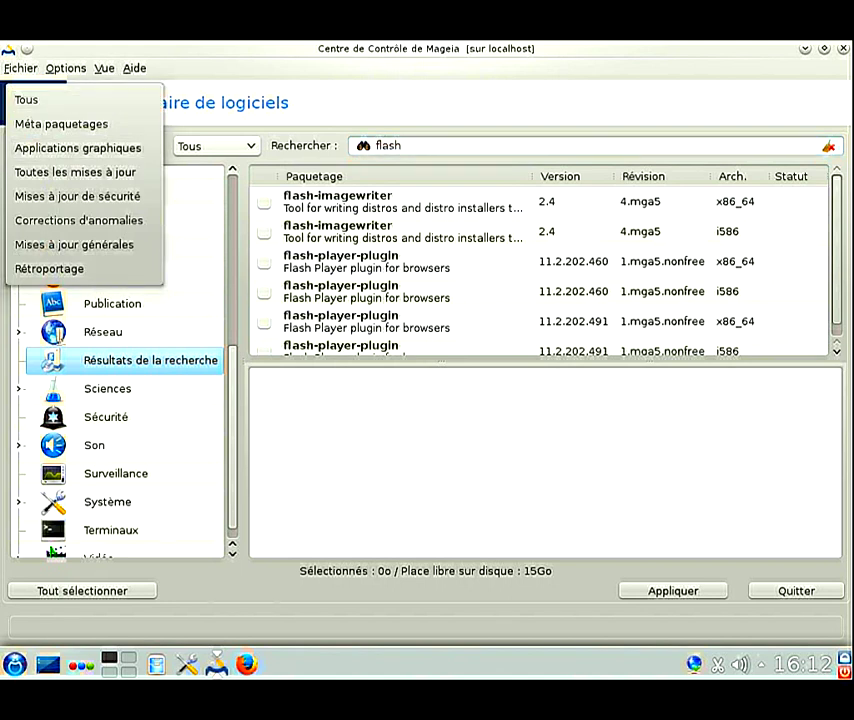
key(Escape)
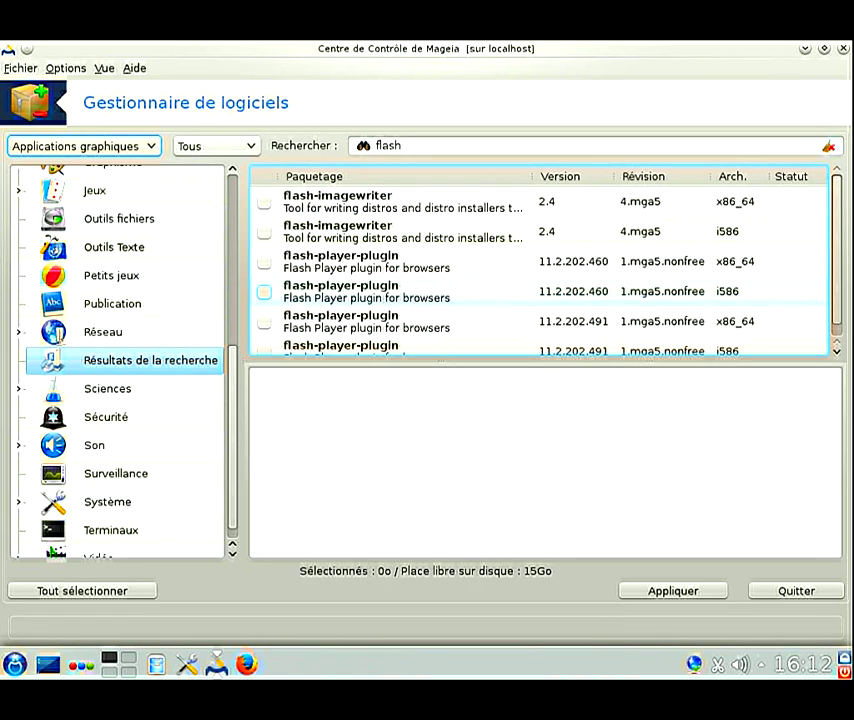
click(83, 146)
click(500, 145)
key(Tab)
text(skype)
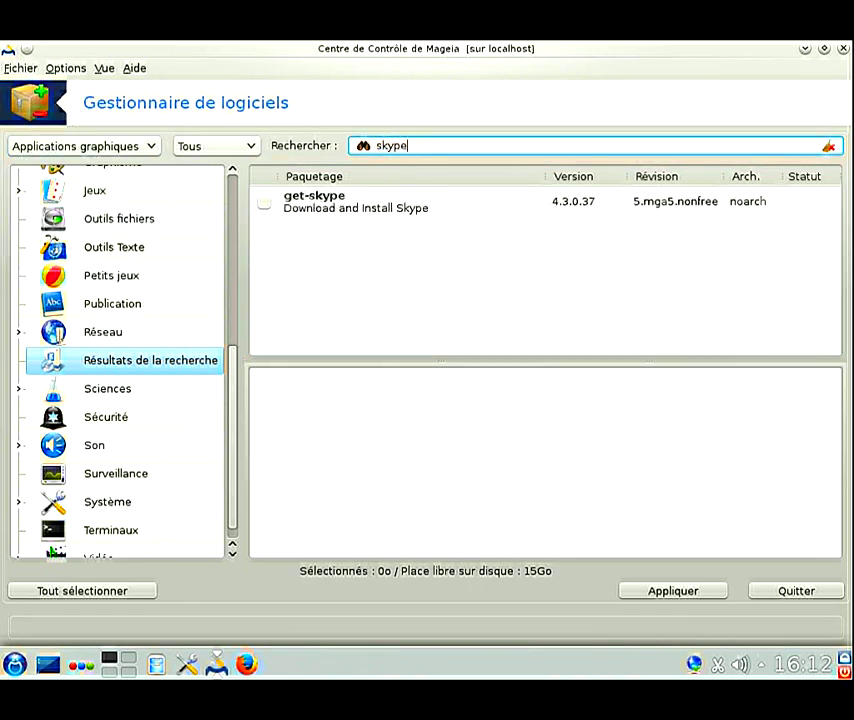
key(Tab)
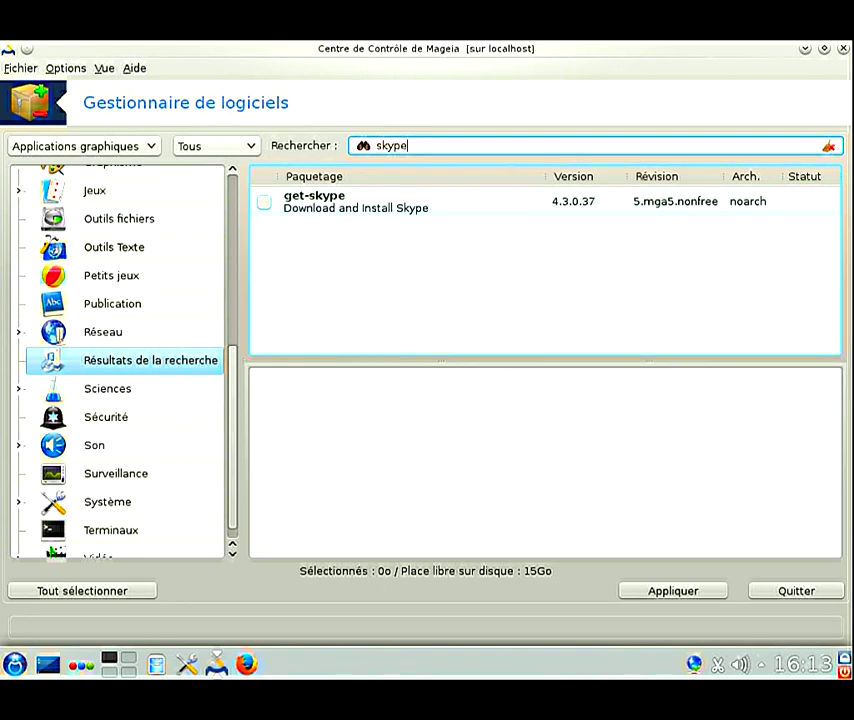
key(alt+Down)
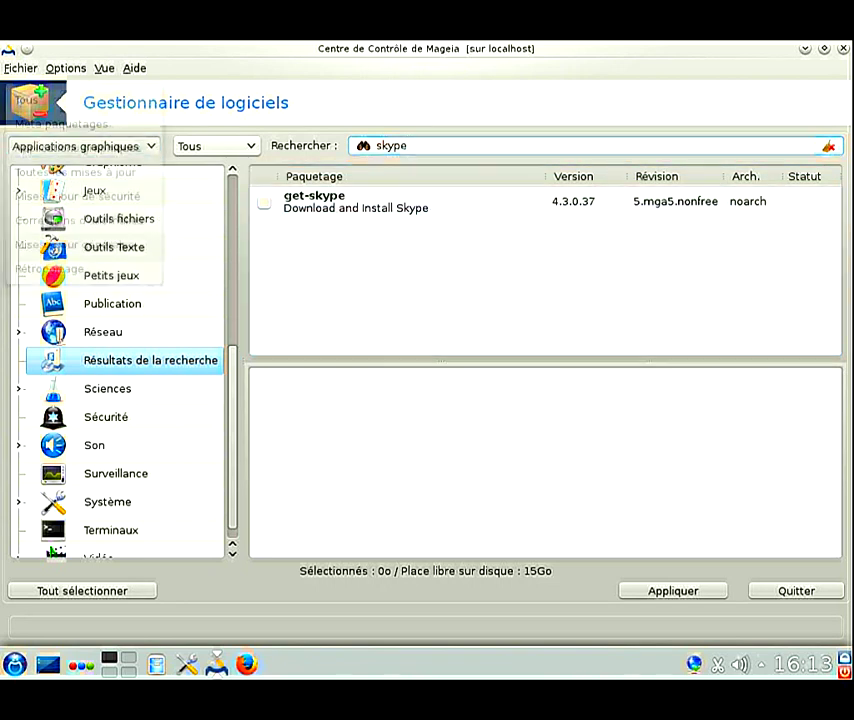
key(Escape)
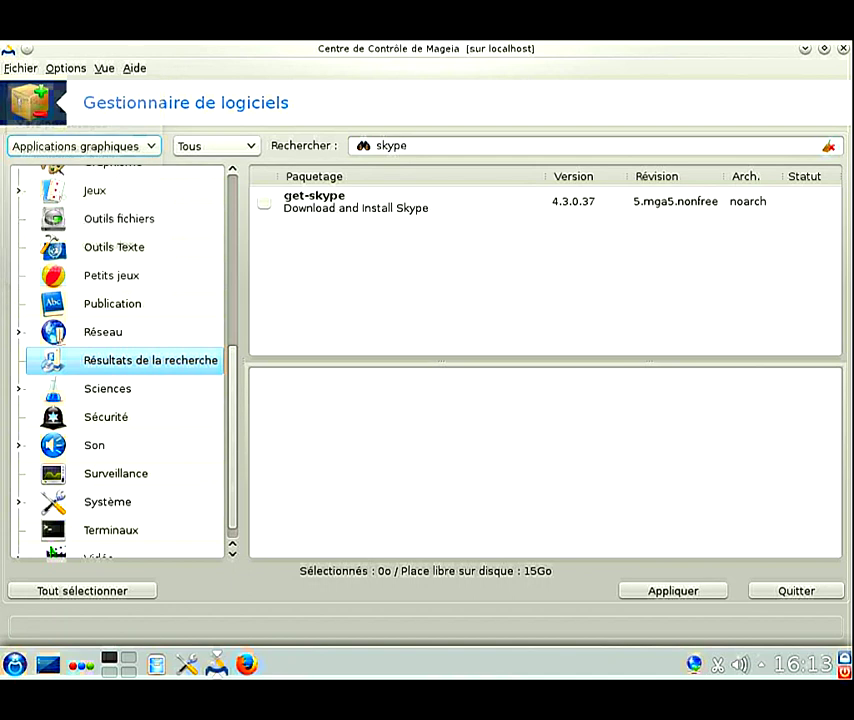
Step: Clear the skype search and search for htop
key(Tab)
key(Tab)
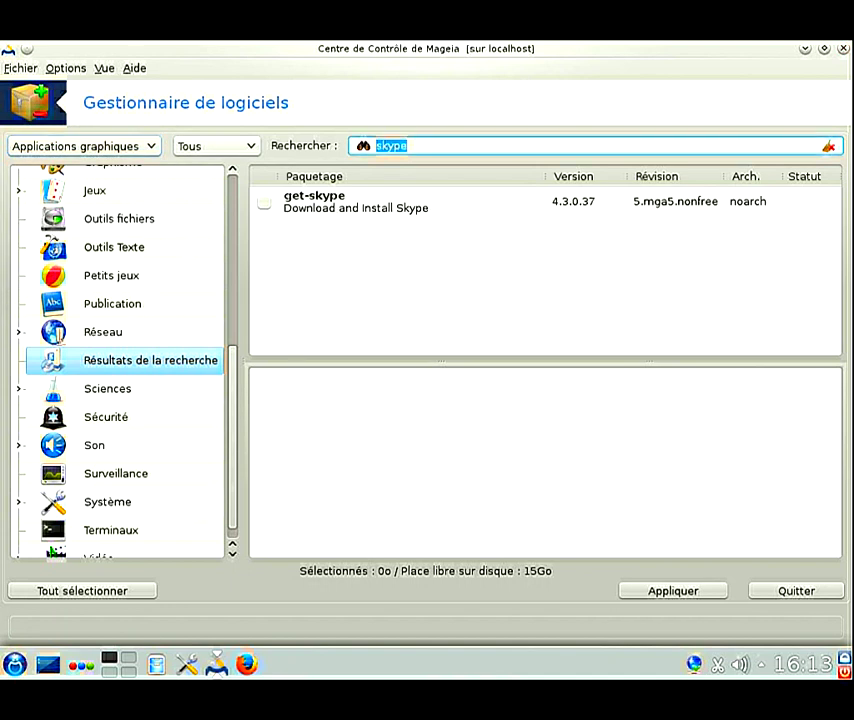
key(BackSpace)
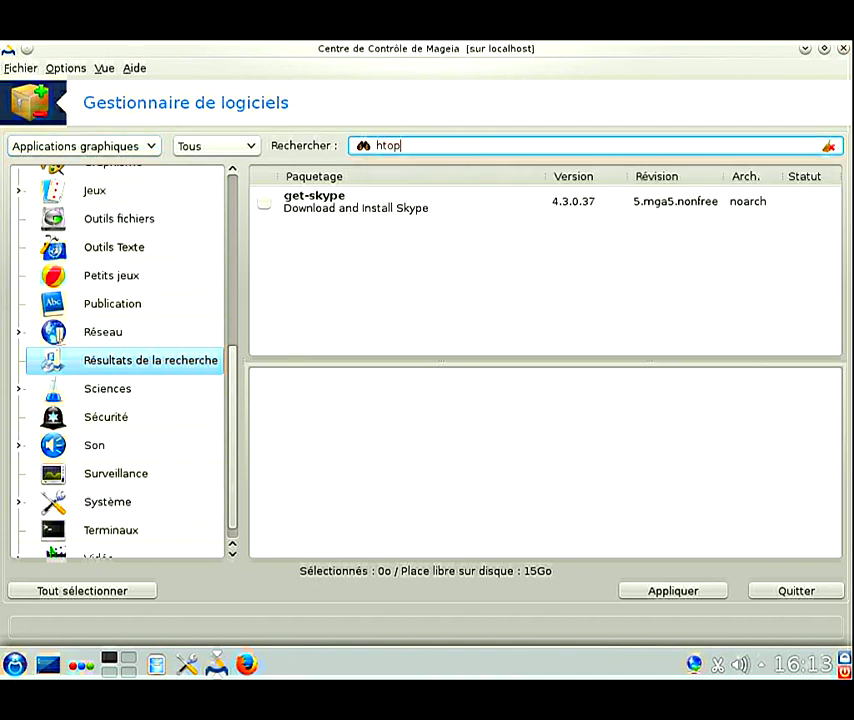
key(Return)
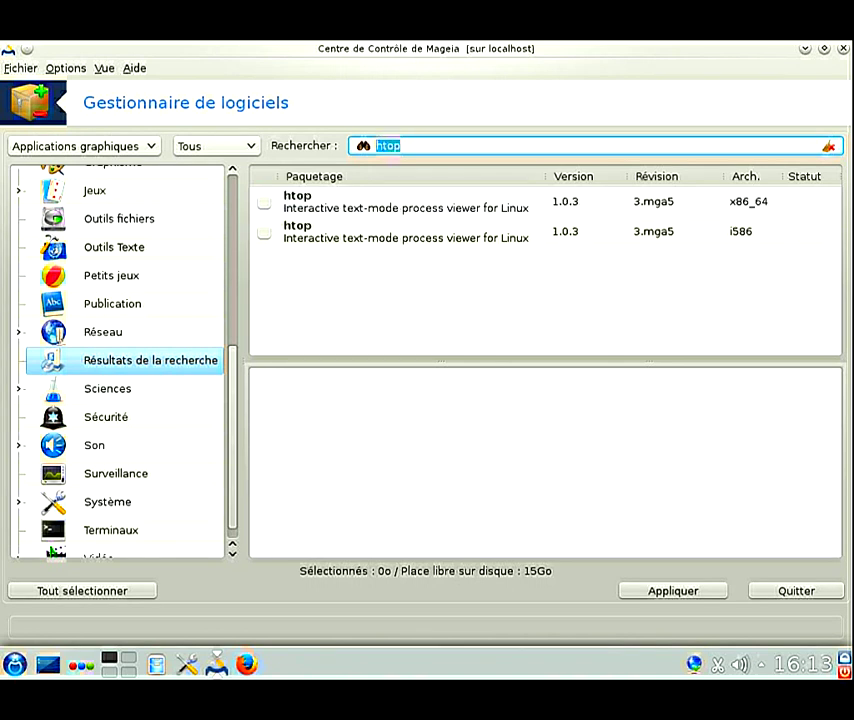
Step: Search 'iptraf' with the filter set to Tous, then quit the Software Manager
text(iptraf)
key(Return)
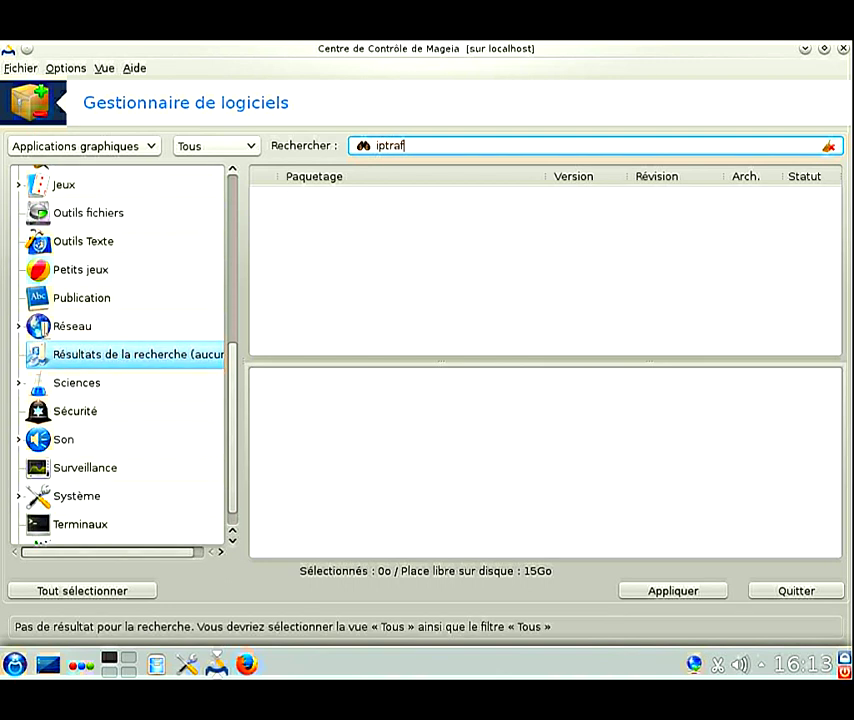
click(84, 146)
click(27, 99)
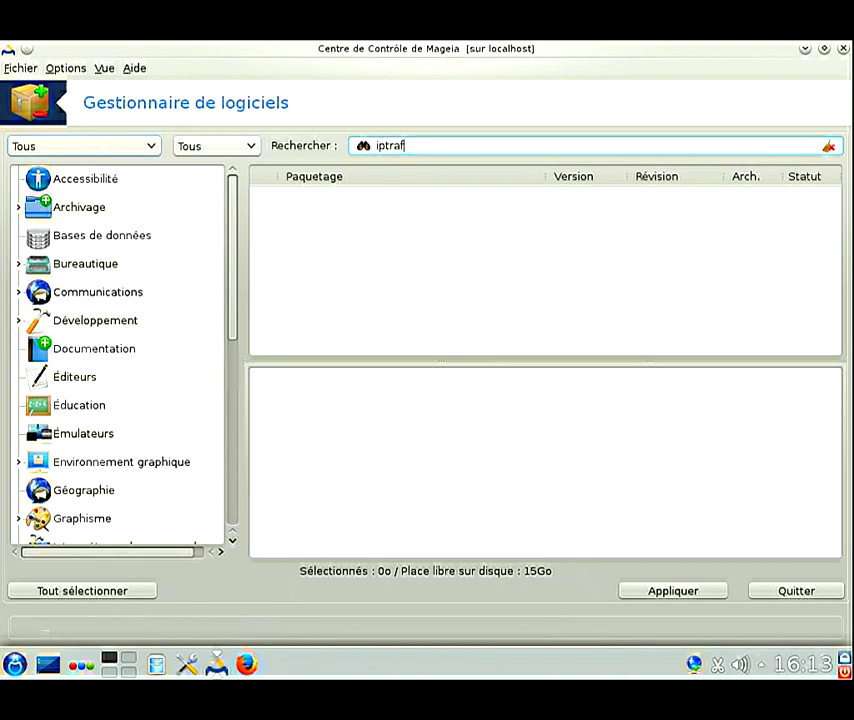
key(Return)
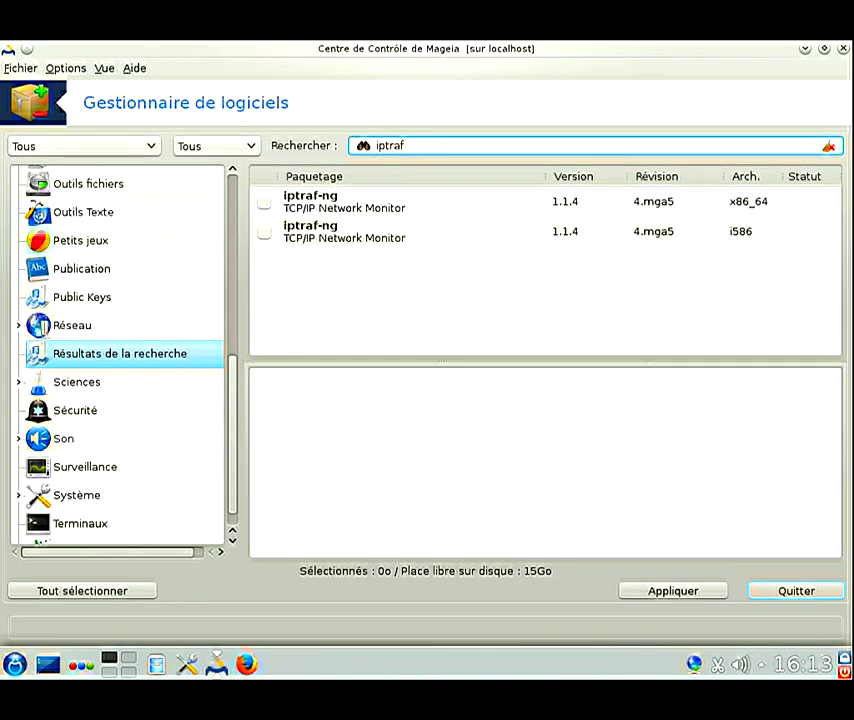
key(ctrl+q)
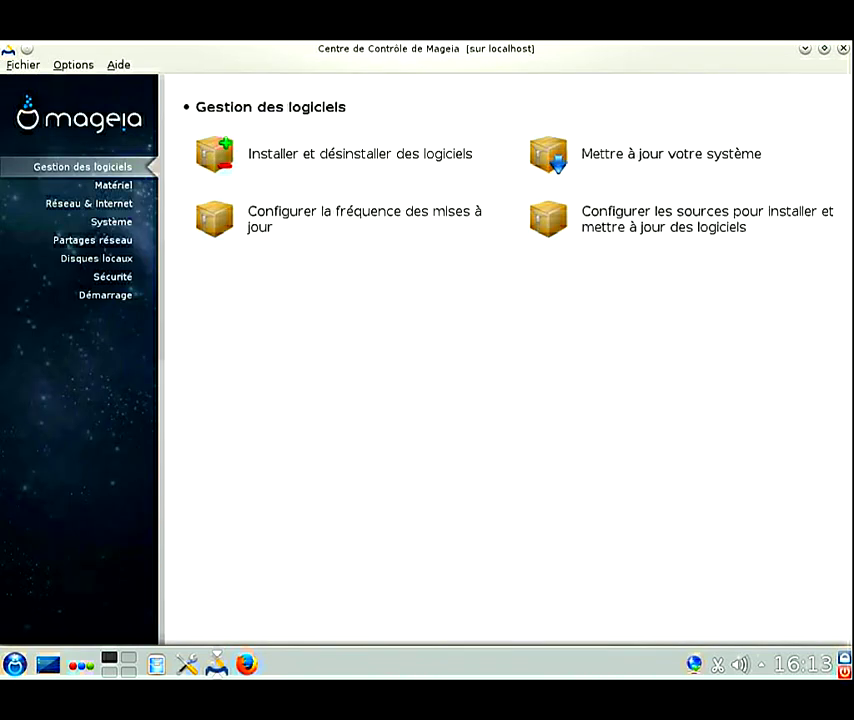
Step: Close the Control Center and choose Éteindre under Quitter in Kickoff
click(843, 48)
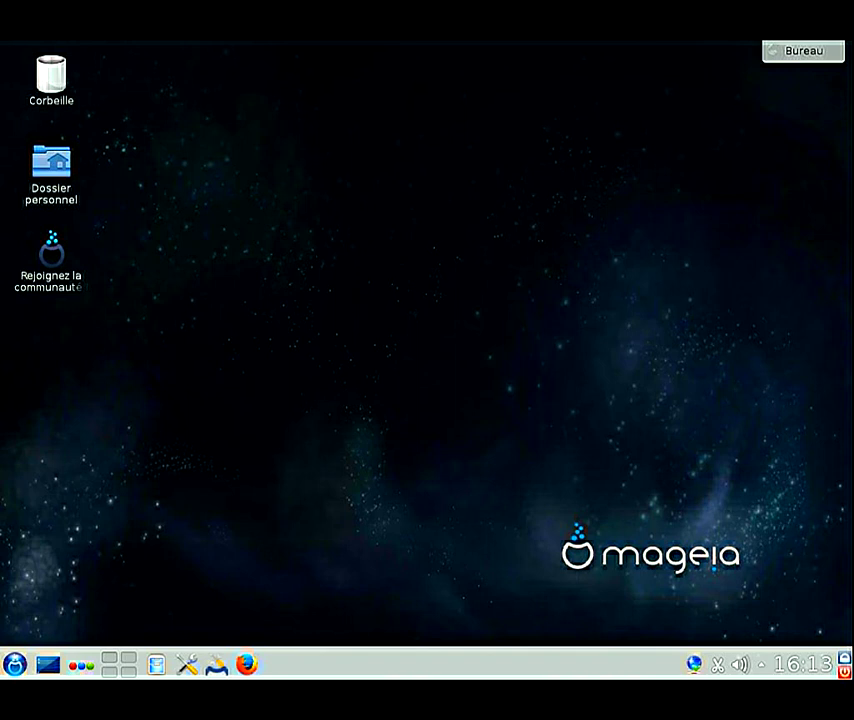
click(15, 664)
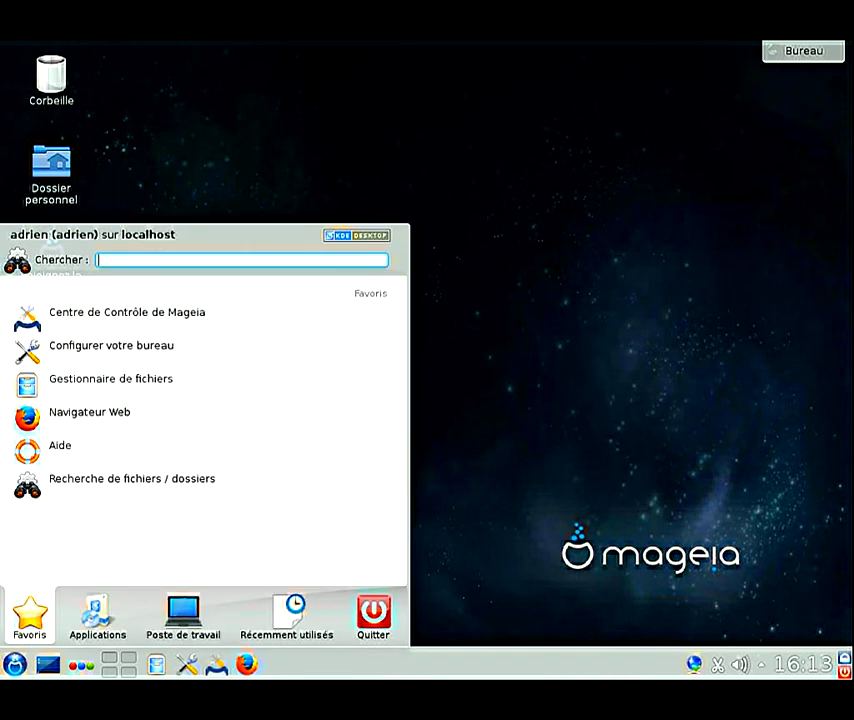
click(373, 612)
click(70, 511)
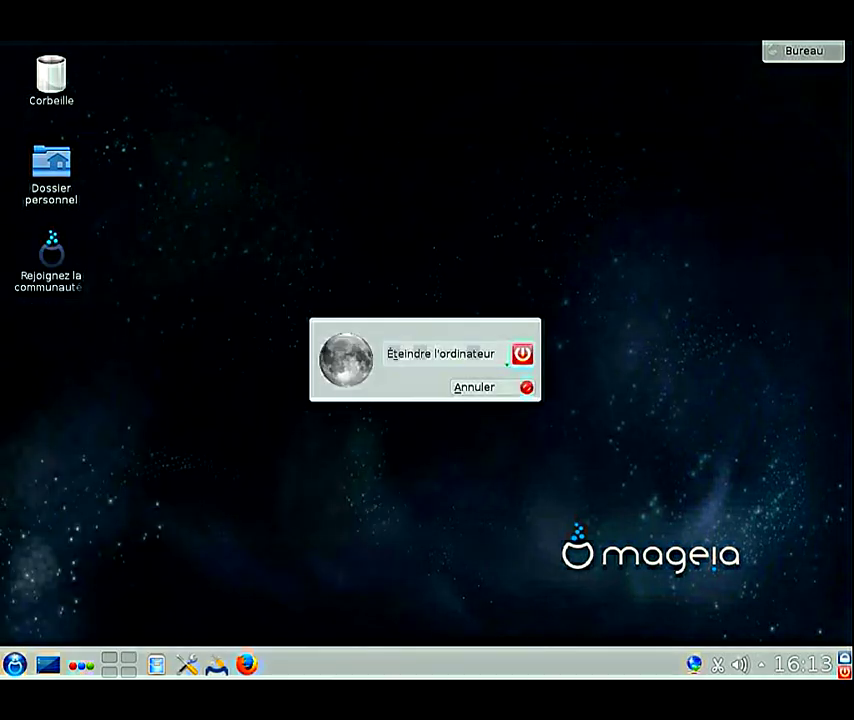